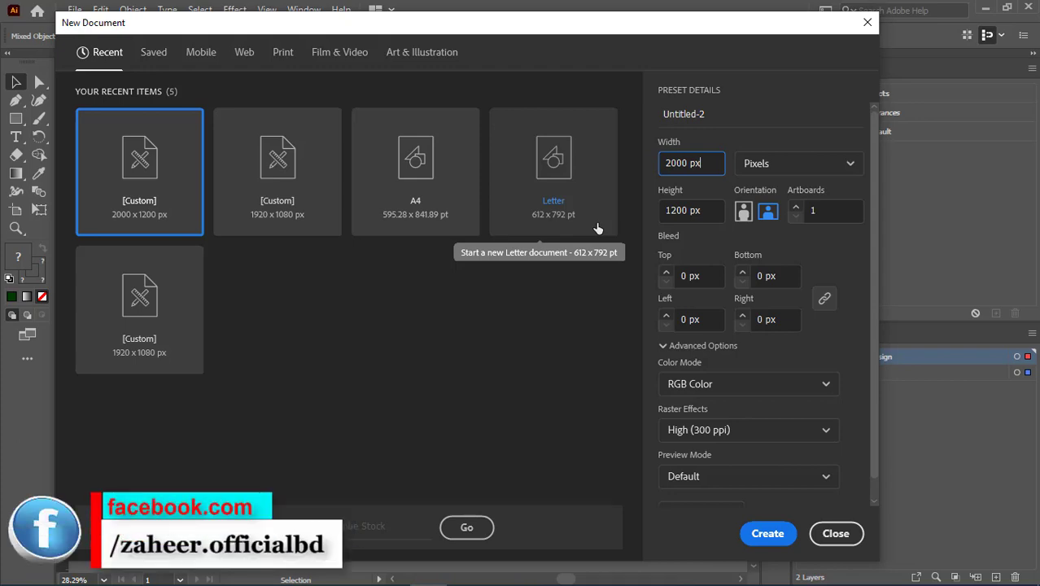
# Step: Create a 2000 × 1200 px document, keeping RGB colour and High (300 ppi) raster effects
pyautogui.click(692, 384)
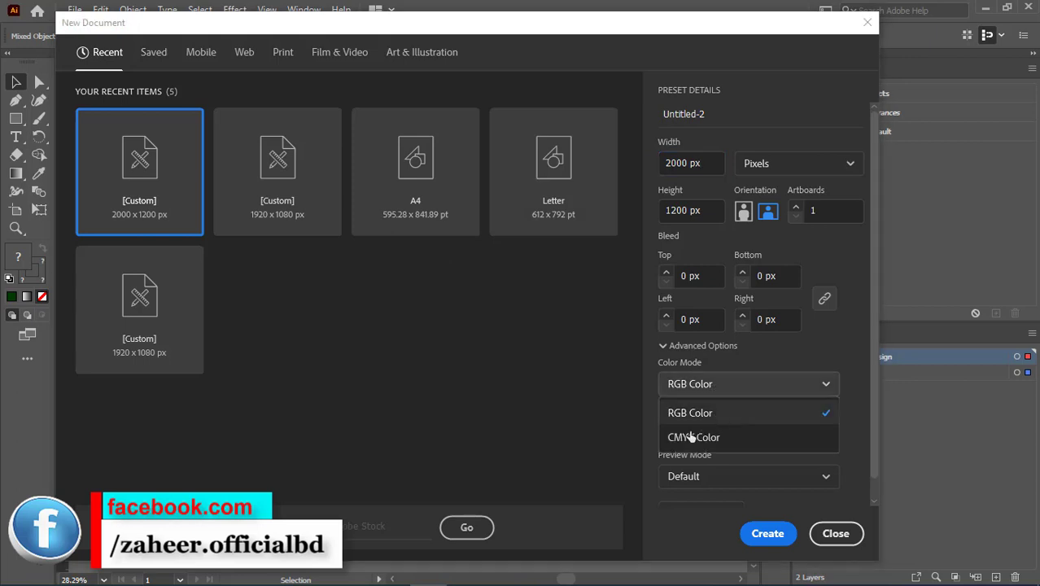
pyautogui.click(690, 412)
pyautogui.click(700, 429)
pyautogui.click(622, 413)
pyautogui.click(700, 429)
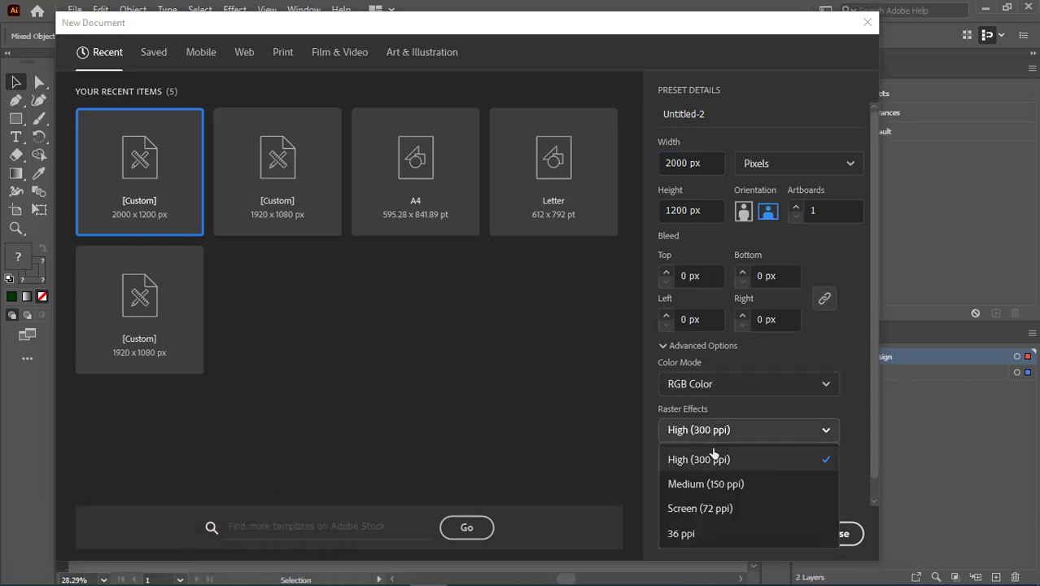
pyautogui.click(712, 458)
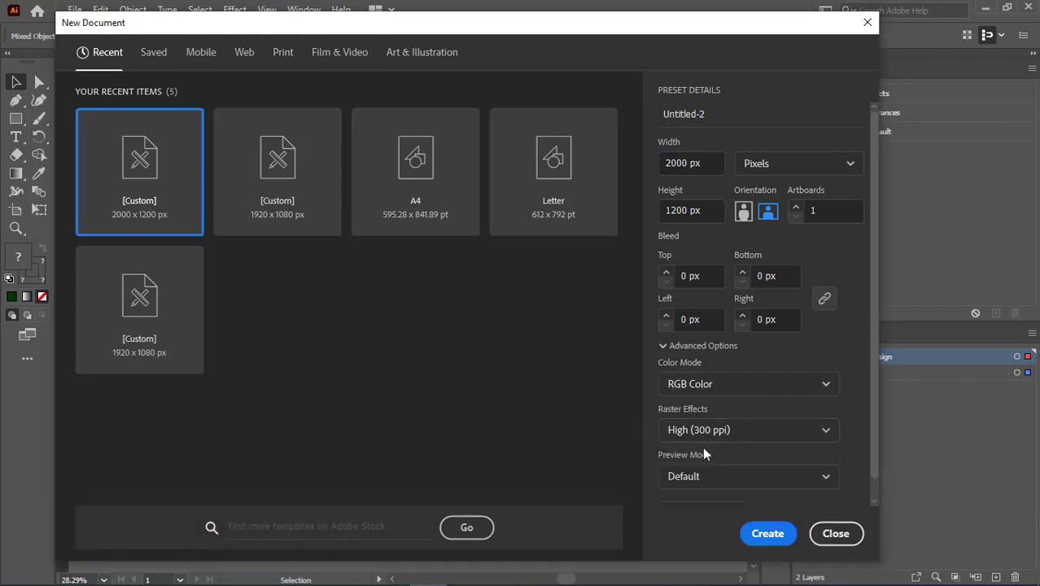
pyautogui.click(767, 535)
# Step: Copy the orange radial background from 39.ai and paste it in place into Untitled-2
pyautogui.hotkey('ctrl', 'Tab')
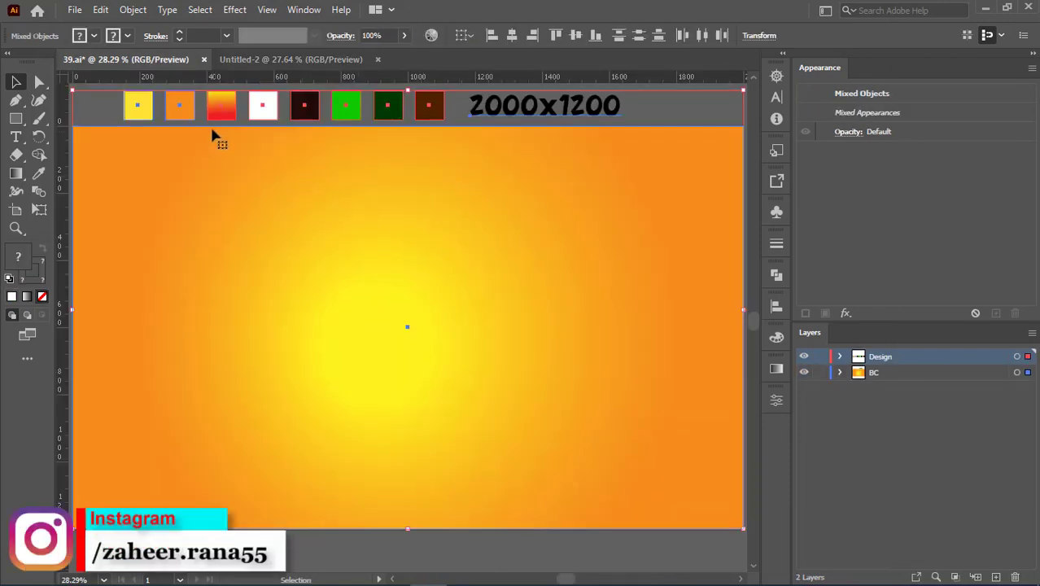
pyautogui.click(100, 10)
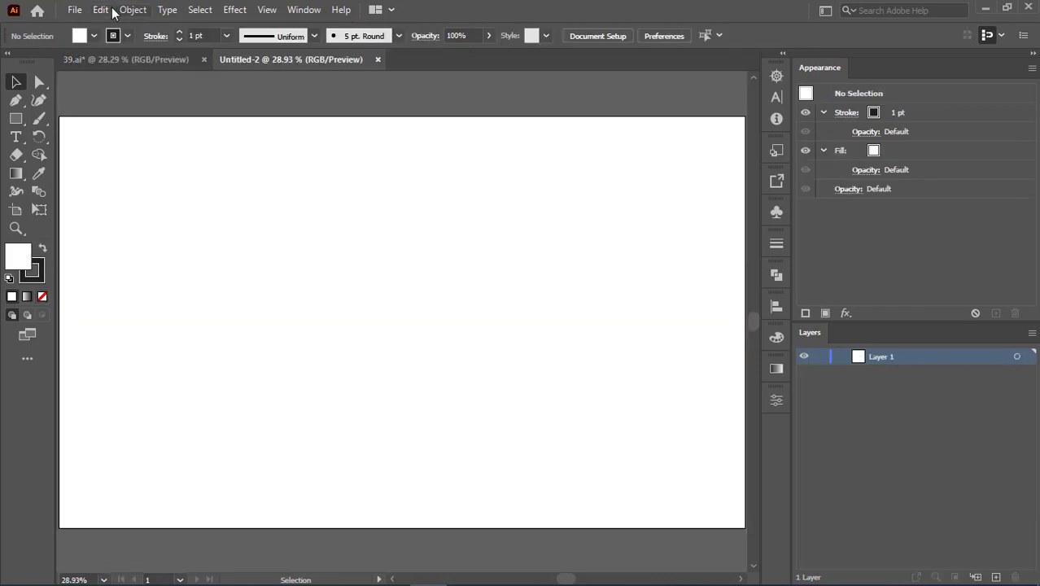
pyautogui.click(102, 9)
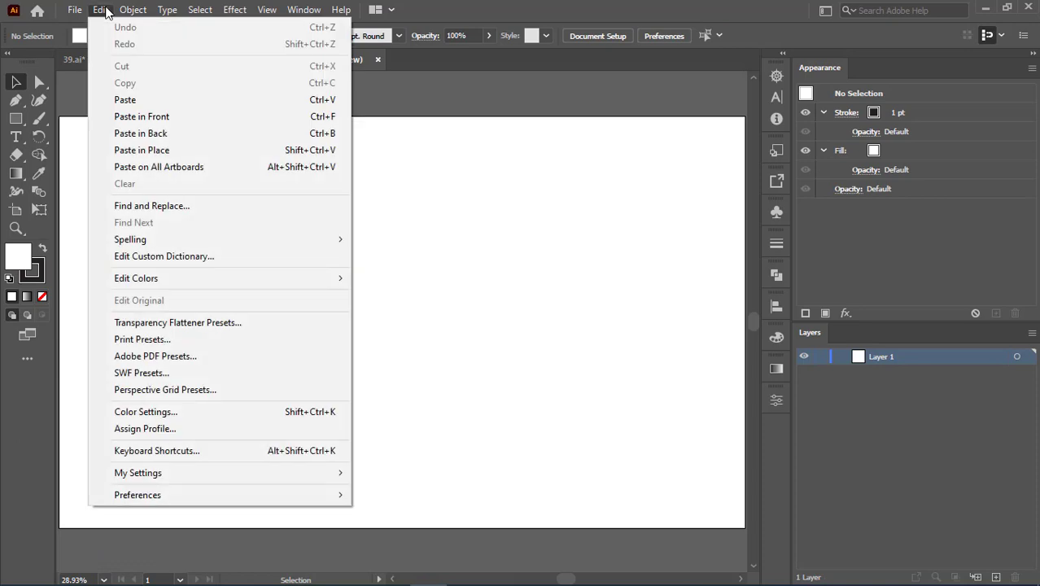
pyautogui.click(150, 152)
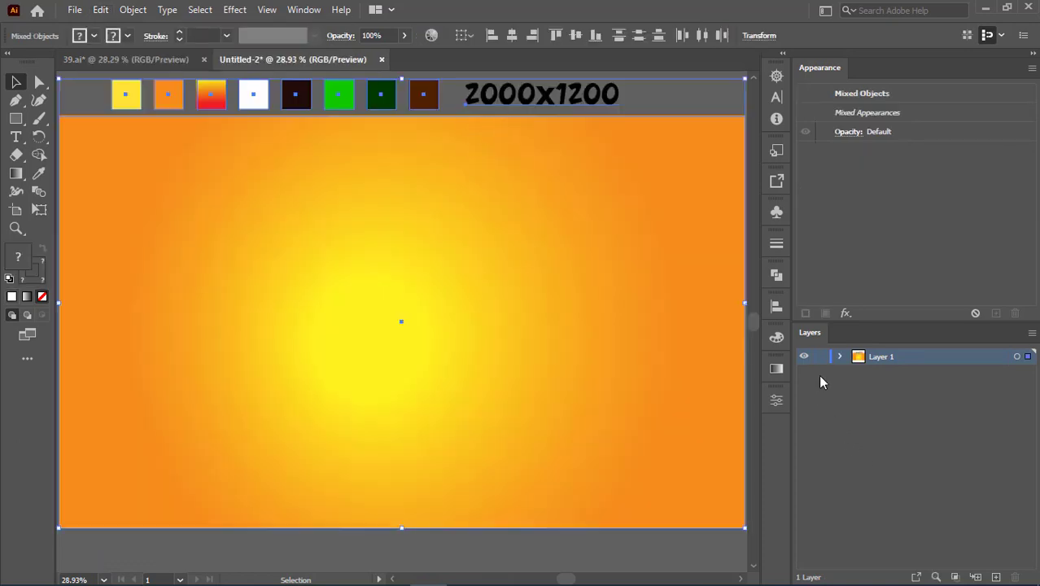
# Step: Rename Layer 1 to BC, add a Design layer above it, and lock BC
pyautogui.doubleClick(881, 356)
pyautogui.write('BC')
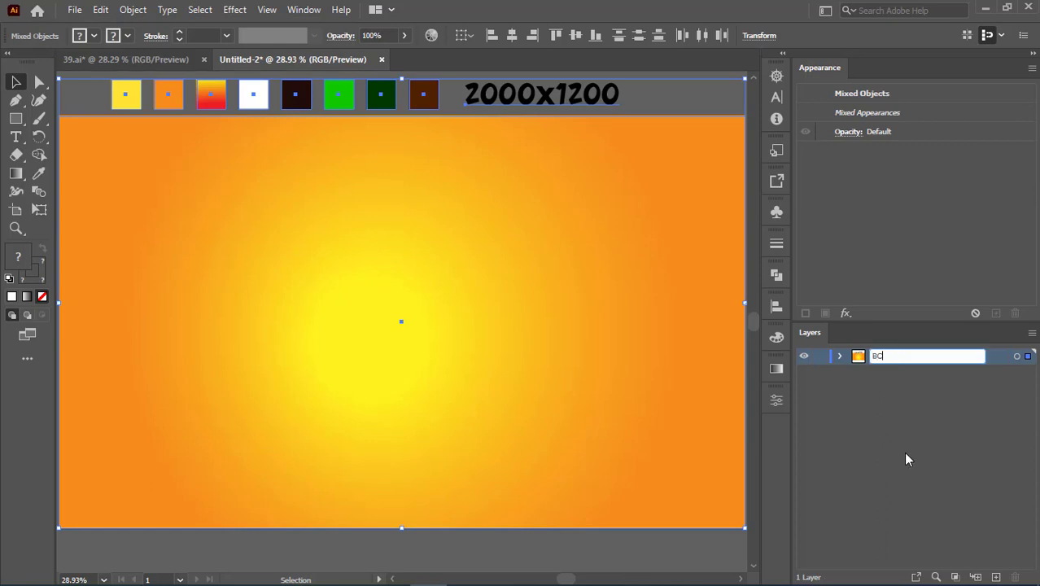
pyautogui.press('Return')
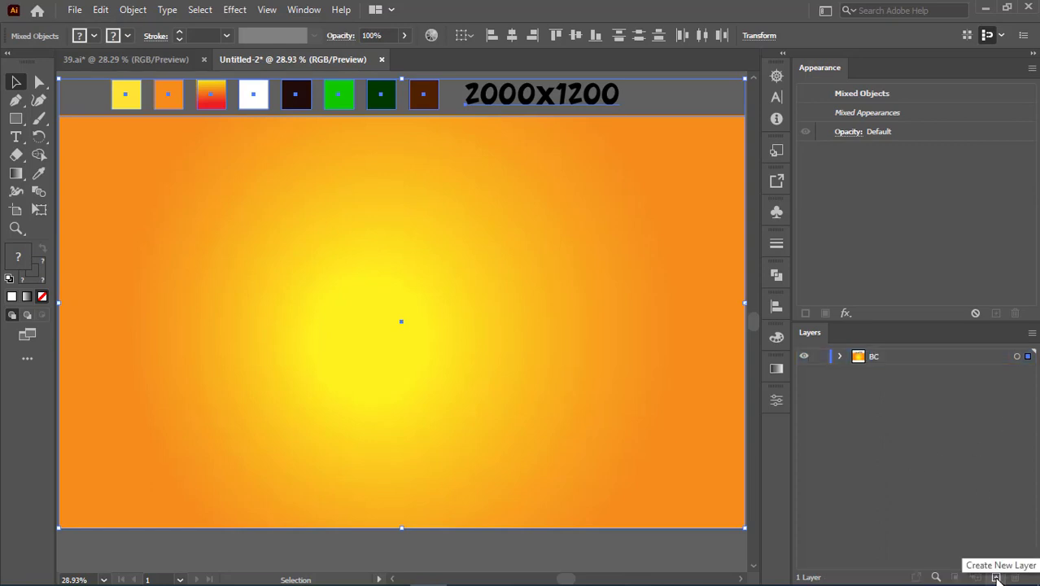
pyautogui.click(996, 577)
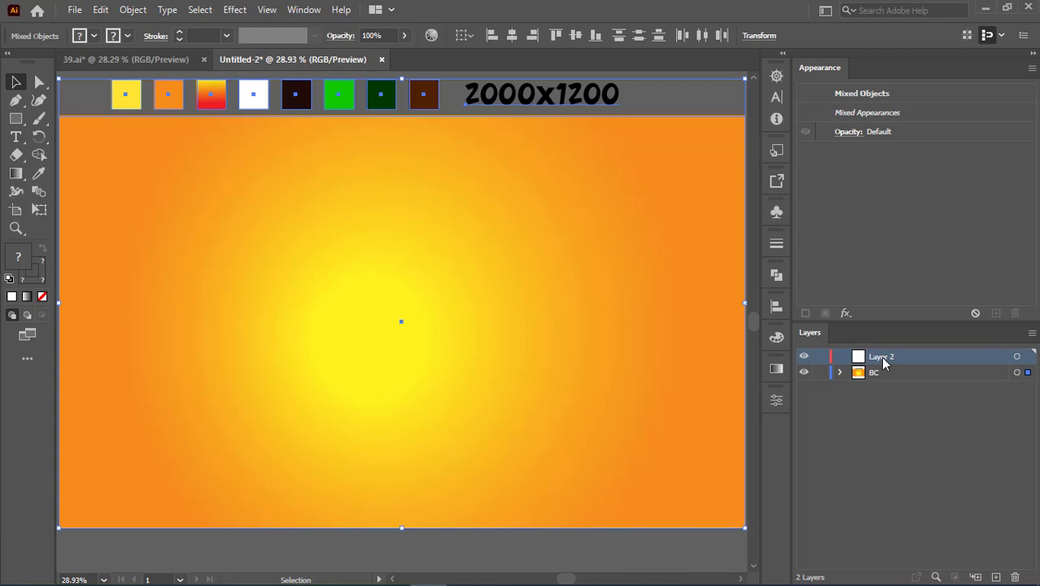
pyautogui.doubleClick(884, 357)
pyautogui.write('sign')
pyautogui.press('Return')
pyautogui.click(820, 373)
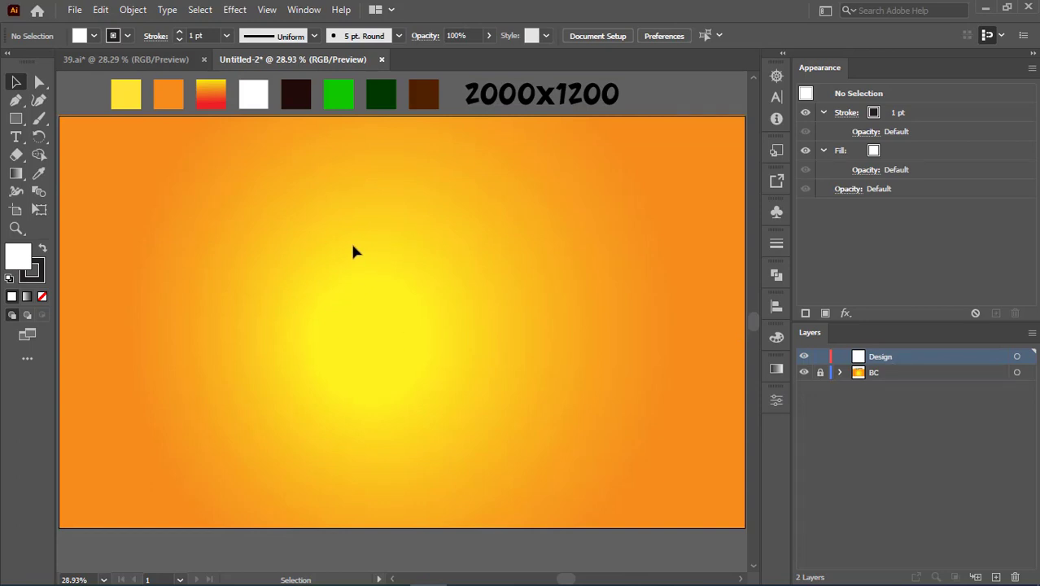
# Step: Type SUMMER in Baby Monsta and scale it up to about 506.85 pt across the artboard
pyautogui.click(16, 136)
pyautogui.click(317, 284)
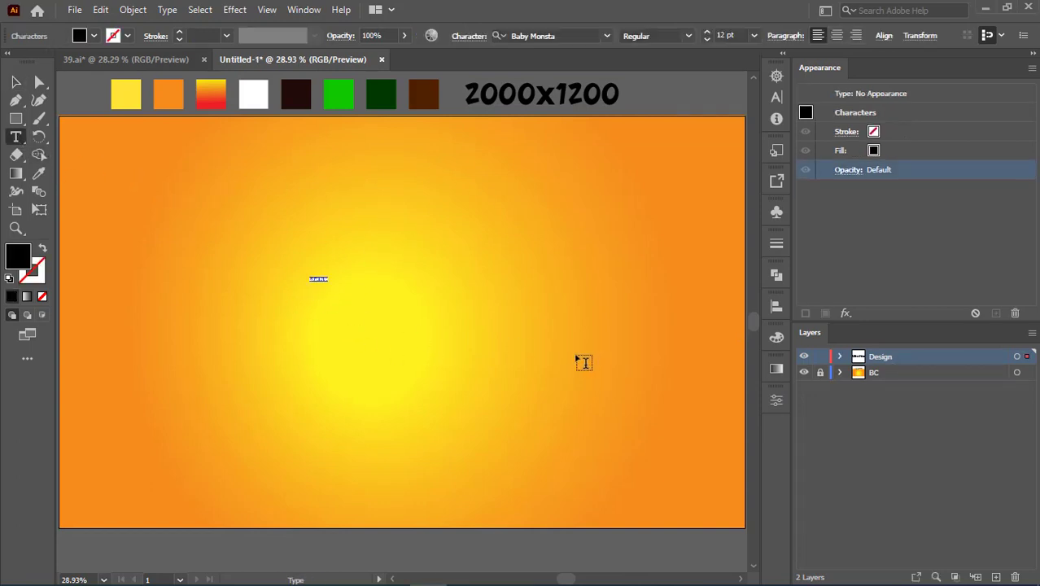
pyautogui.write('S')
pyautogui.press('Escape')
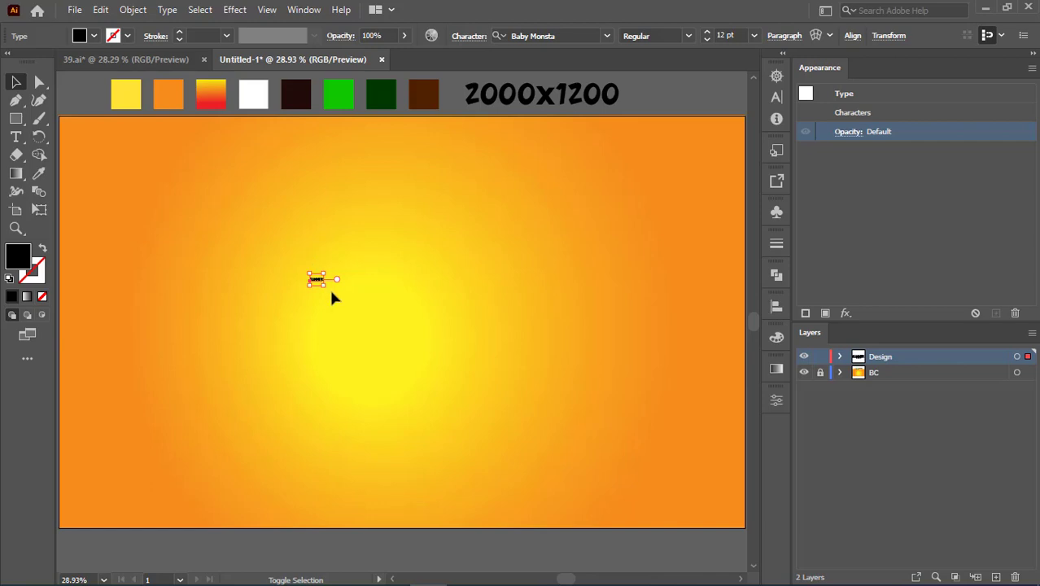
pyautogui.moveTo(325, 283)
pyautogui.mouseDown()
pyautogui.moveTo(500, 356)
pyautogui.moveTo(570, 327)
pyautogui.mouseUp()
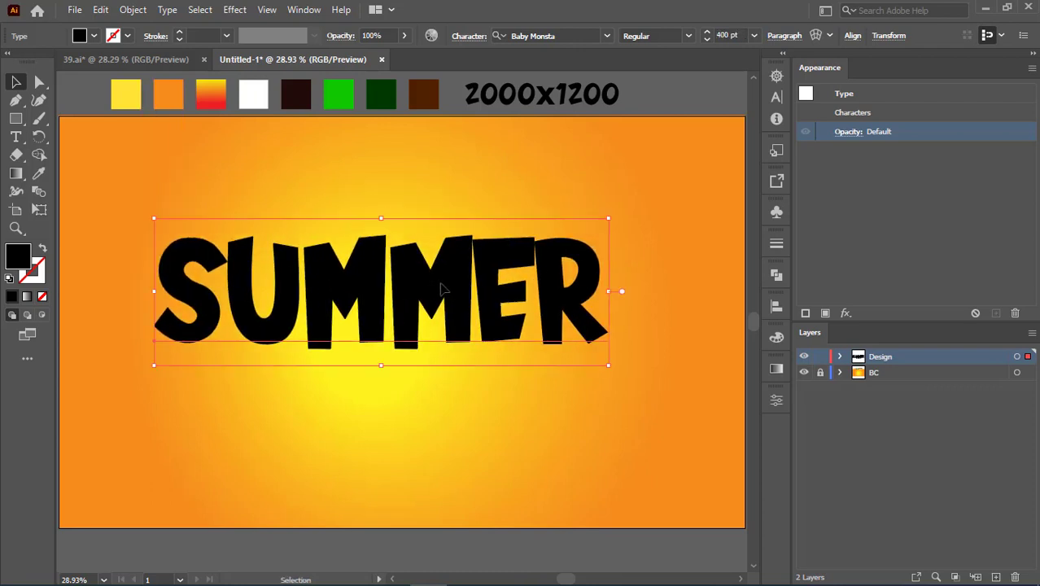
pyautogui.moveTo(616, 360); pyautogui.dragTo(675, 394)
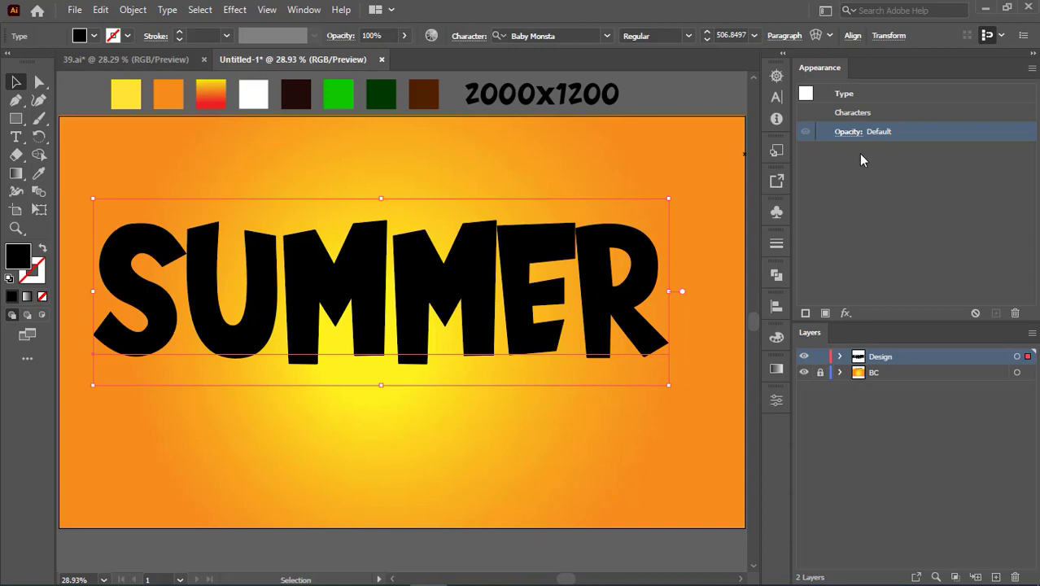
pyautogui.click(304, 10)
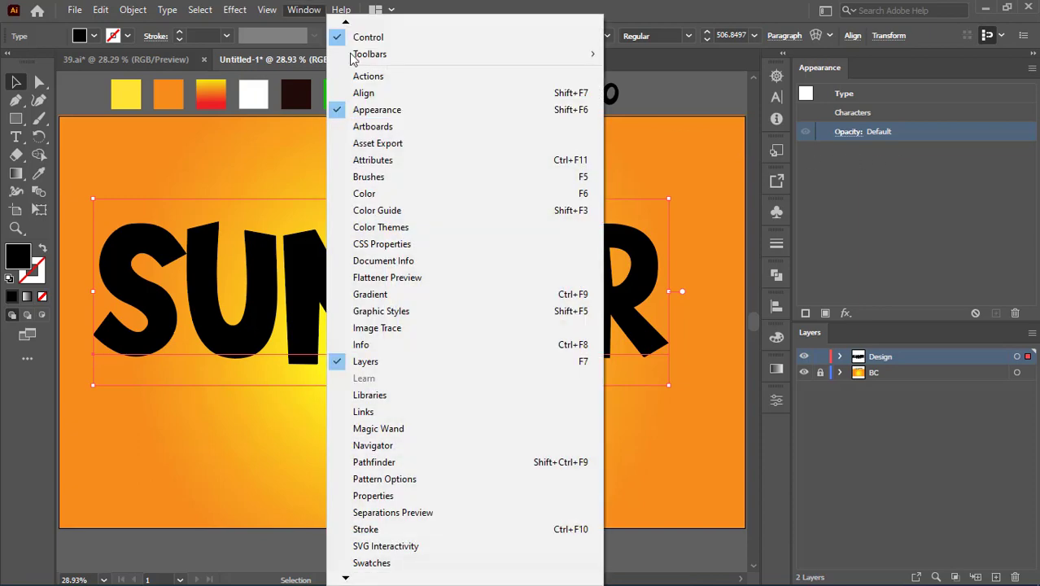
# Step: Give SUMMER a new yellow-to-red-orange gradient fill running vertically from top to bottom
pyautogui.press('Escape')
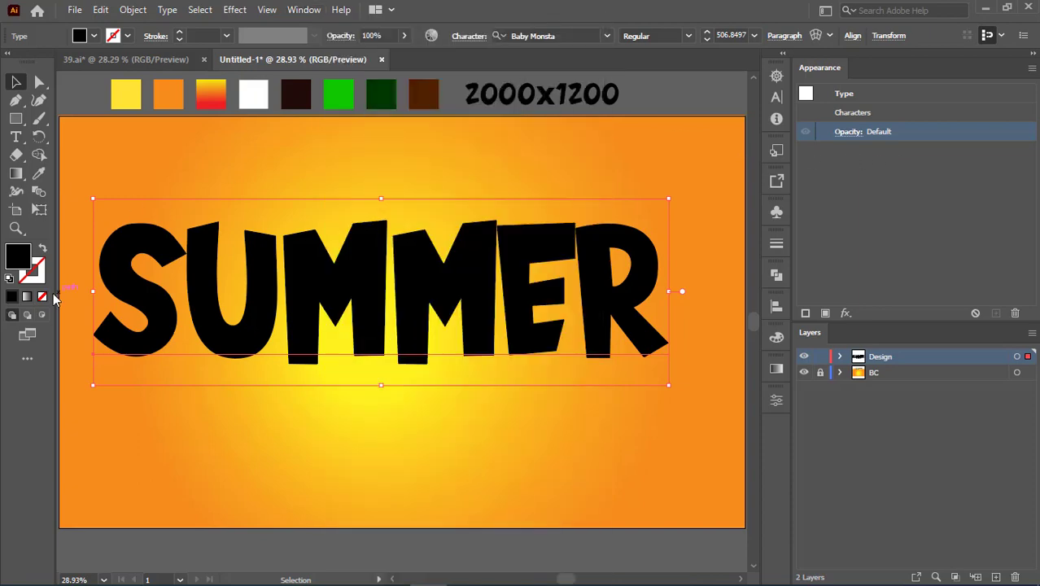
pyautogui.click(43, 296)
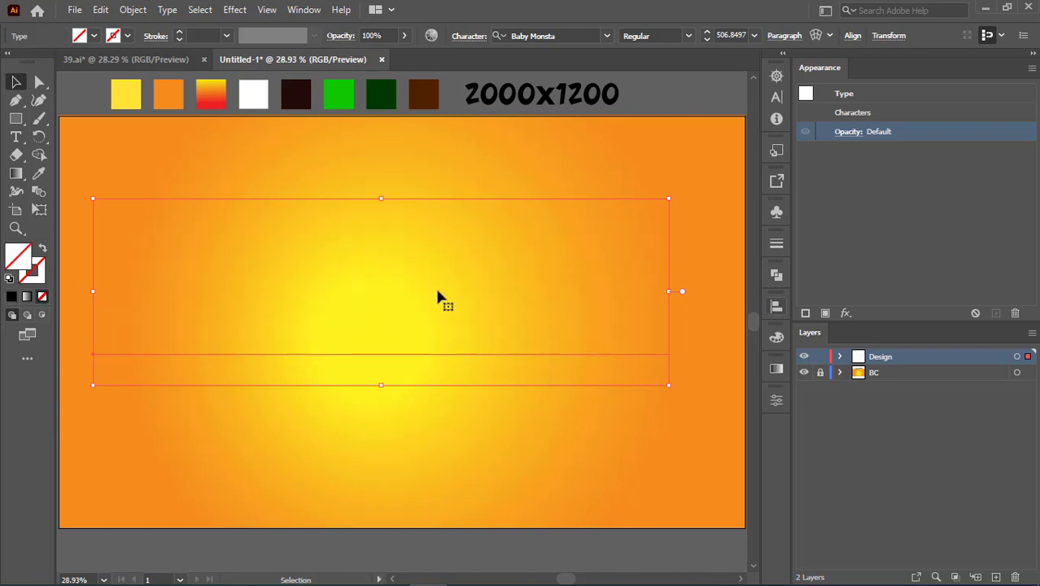
pyautogui.click(826, 314)
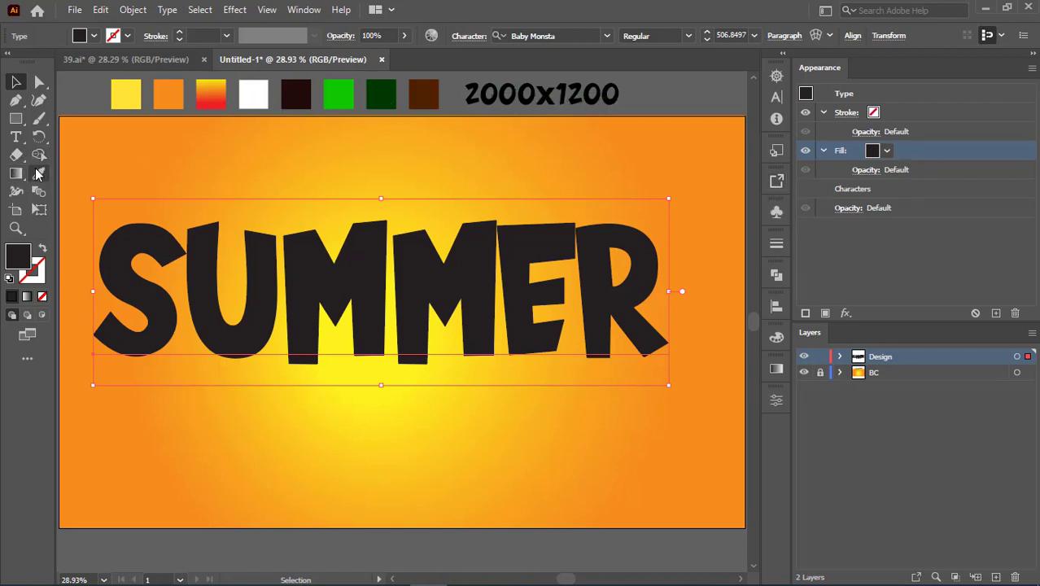
pyautogui.click(38, 173)
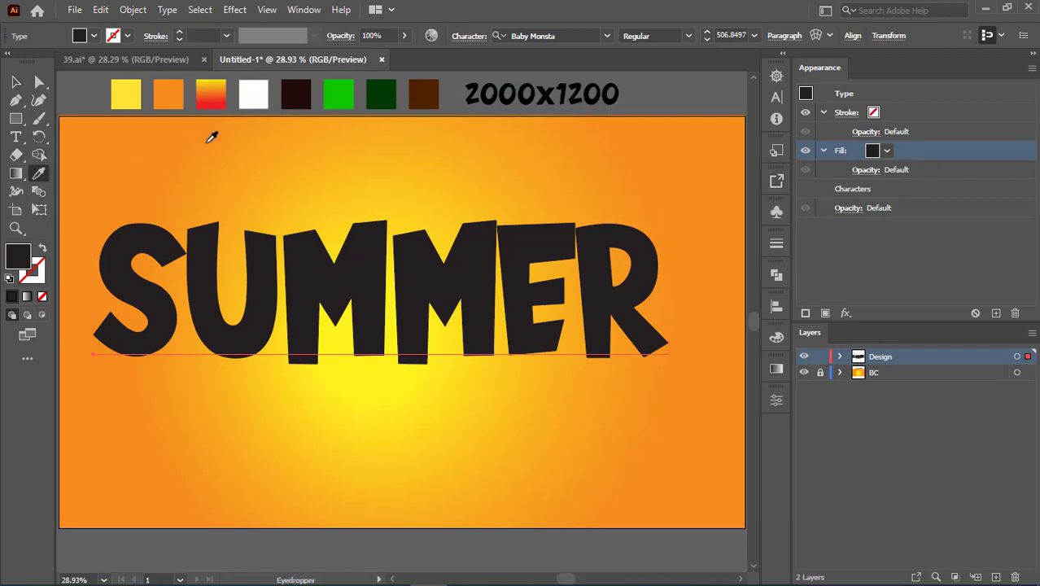
pyautogui.click(212, 94)
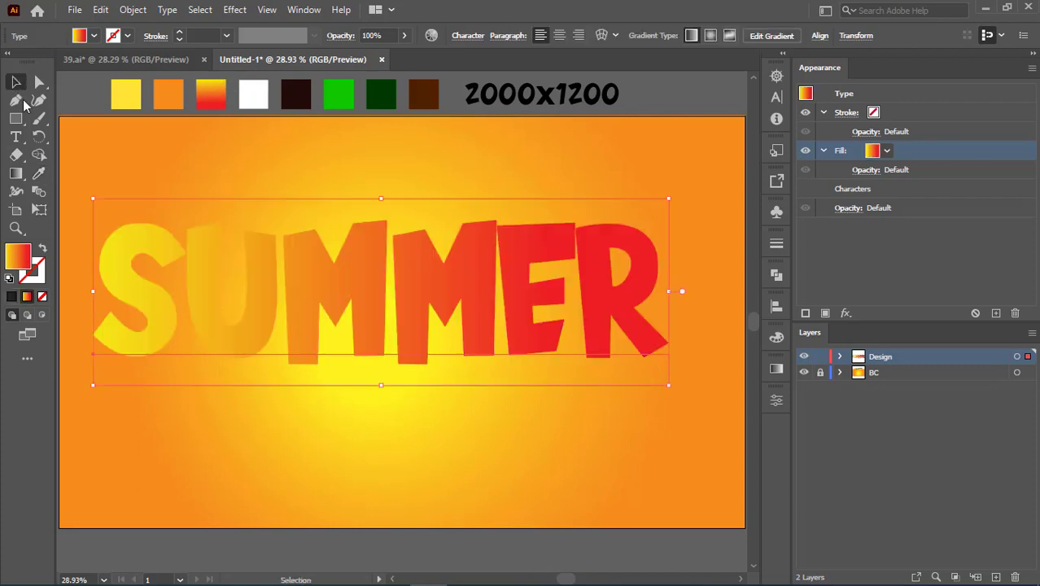
pyautogui.click(15, 172)
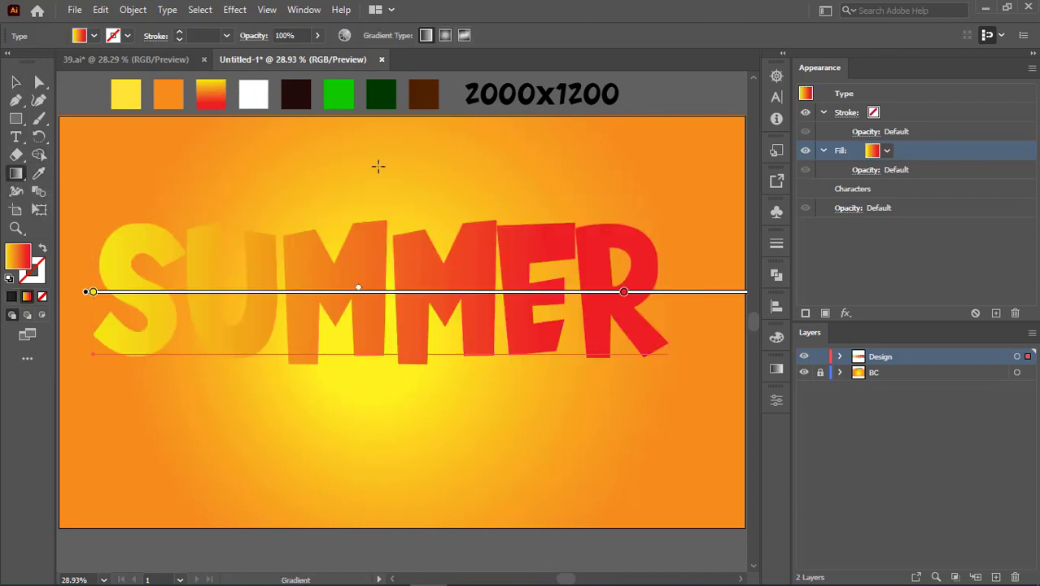
pyautogui.moveTo(384, 177)
pyautogui.mouseDown()
pyautogui.moveTo(382, 433)
pyautogui.moveTo(429, 411)
pyautogui.mouseUp()
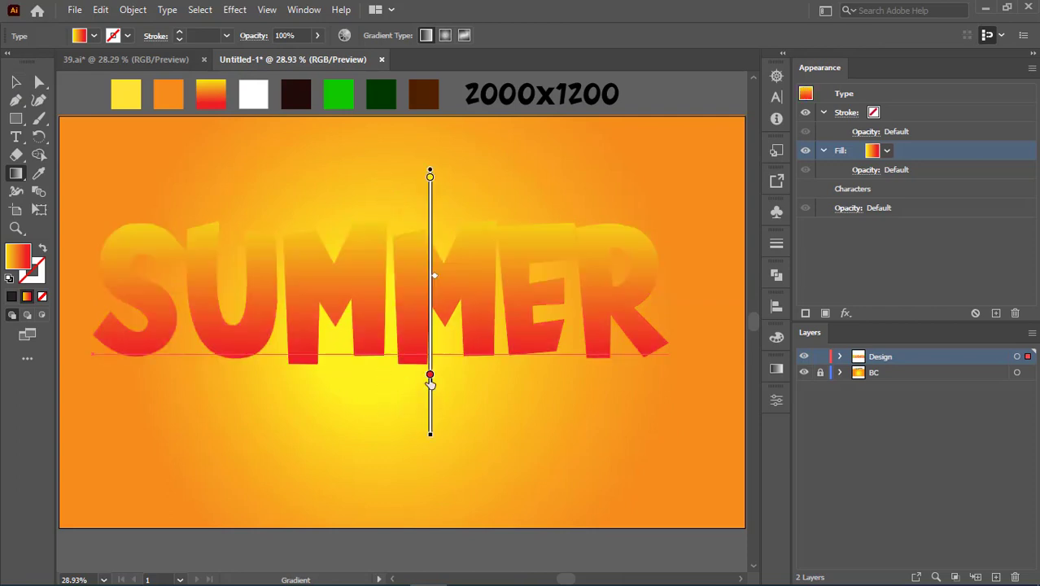
pyautogui.hotkey('ctrl', 'z')
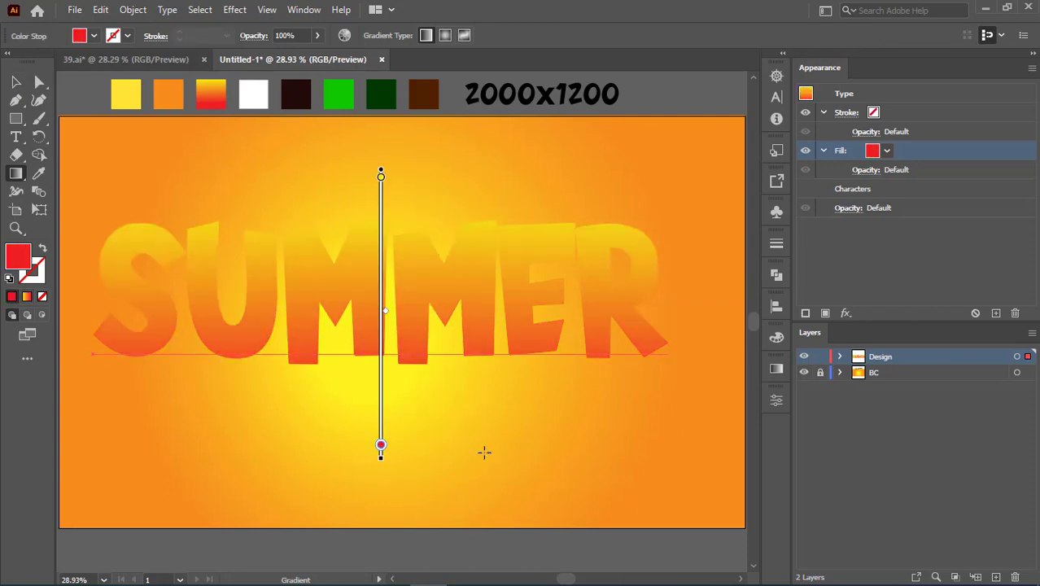
pyautogui.moveTo(382, 453); pyautogui.dragTo(383, 494)
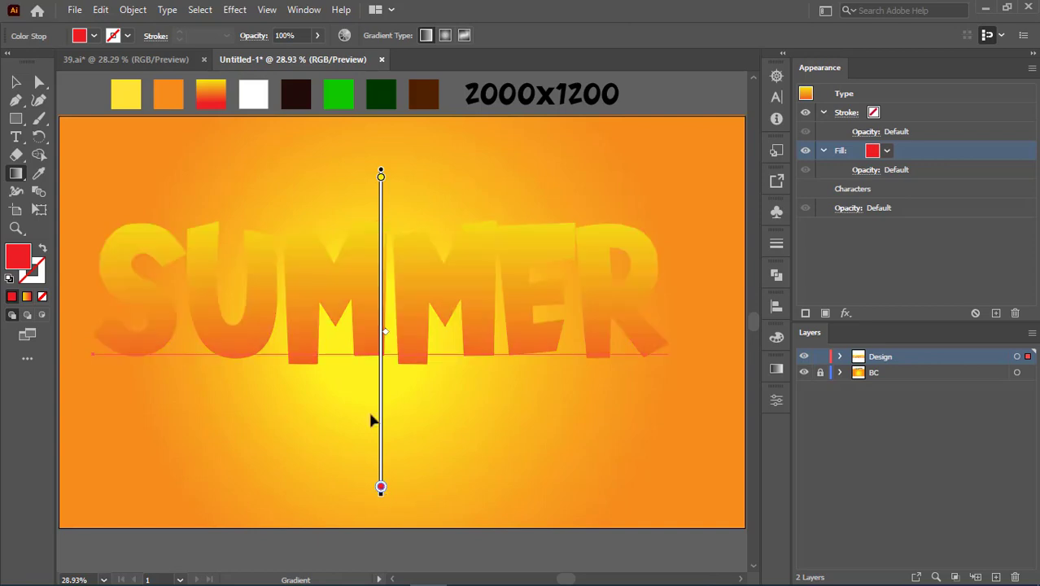
pyautogui.press('v')
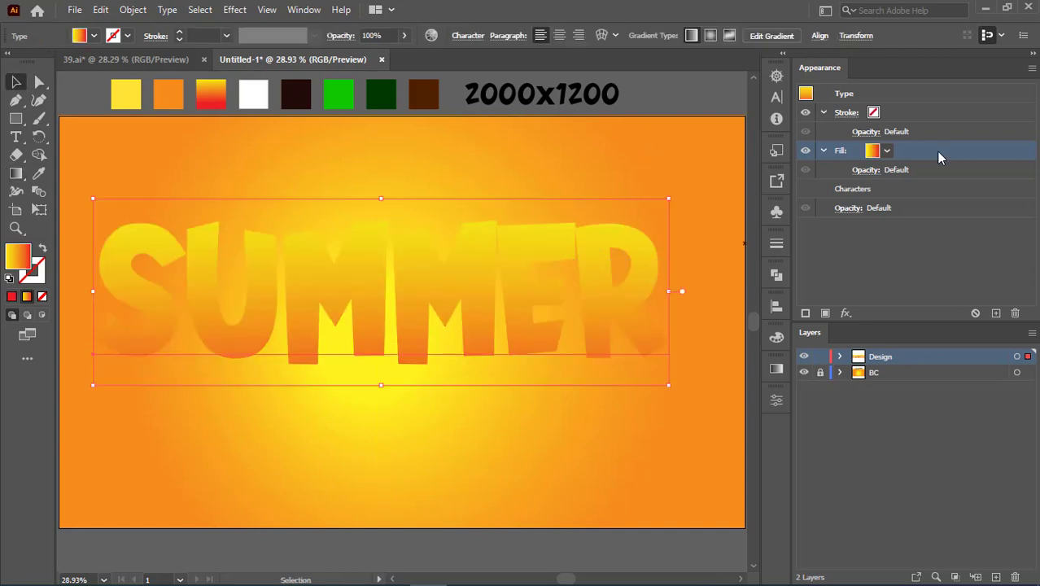
# Step: Duplicate SUMMER's gradient fill and turn the lower copy dark brown with the eyedropper
pyautogui.click(996, 317)
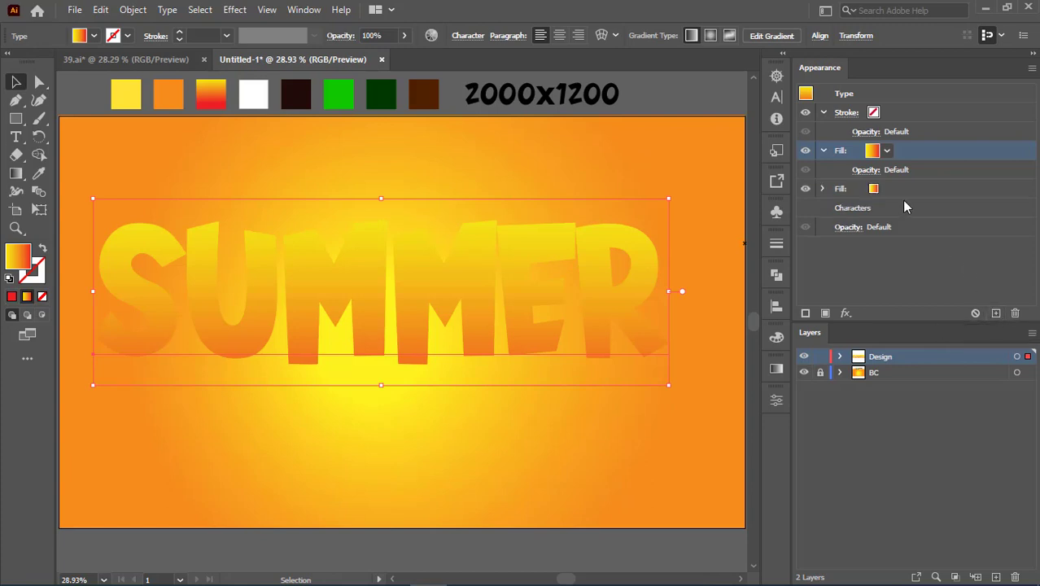
pyautogui.click(983, 191)
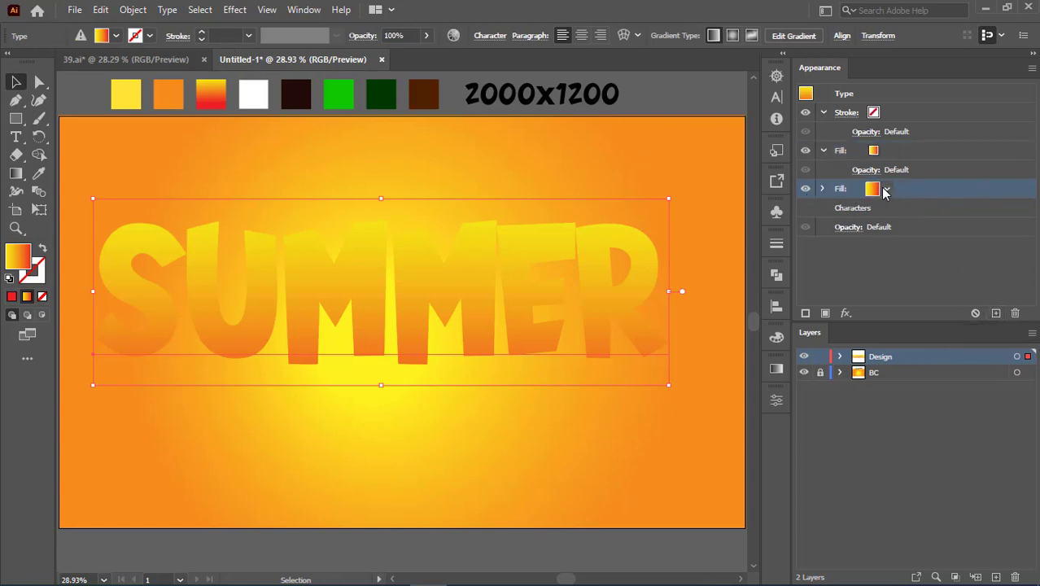
pyautogui.click(886, 190)
pyautogui.click(38, 172)
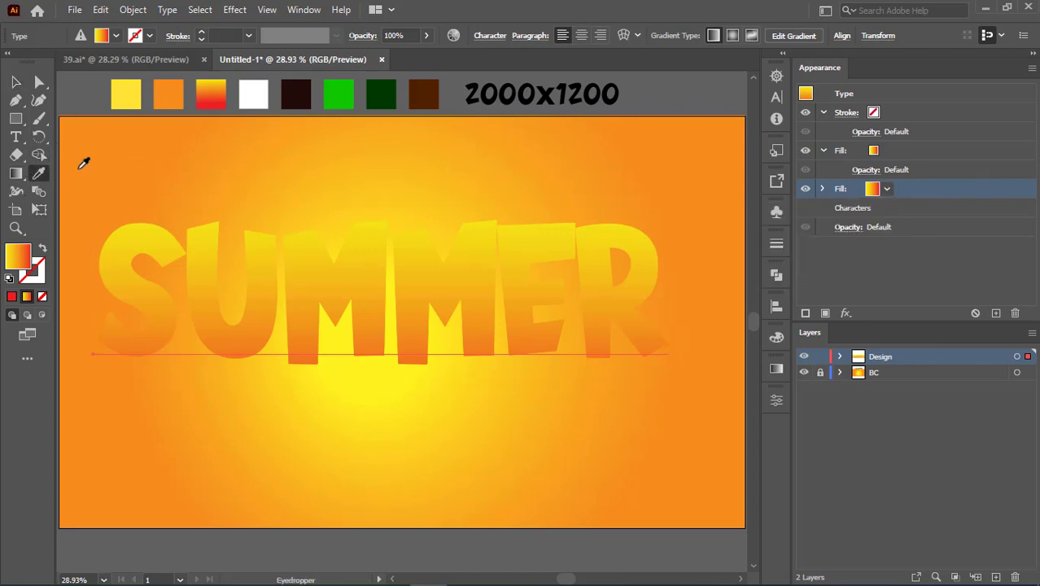
pyautogui.click(423, 90)
pyautogui.press('v')
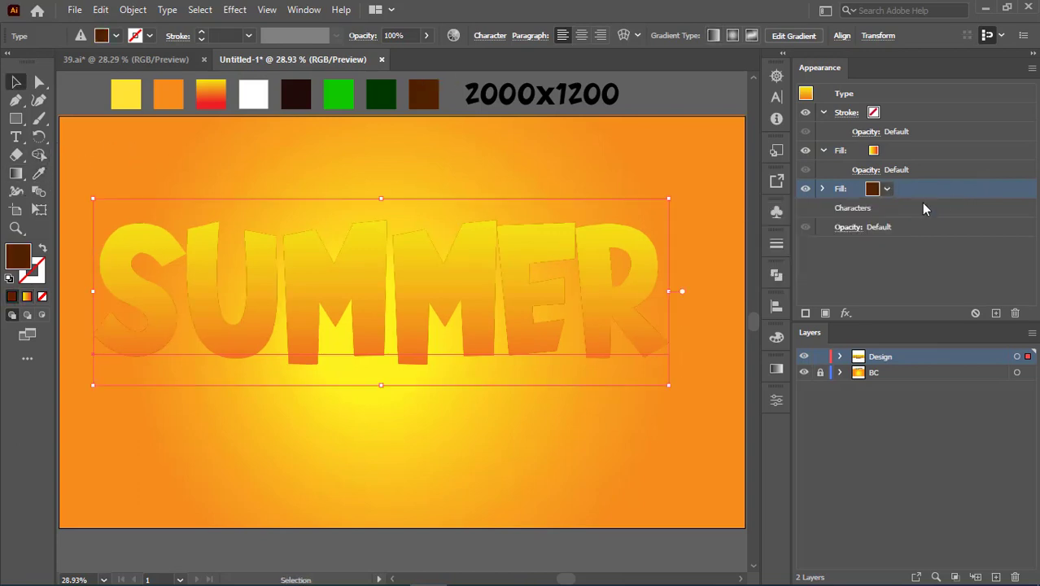
pyautogui.click(844, 314)
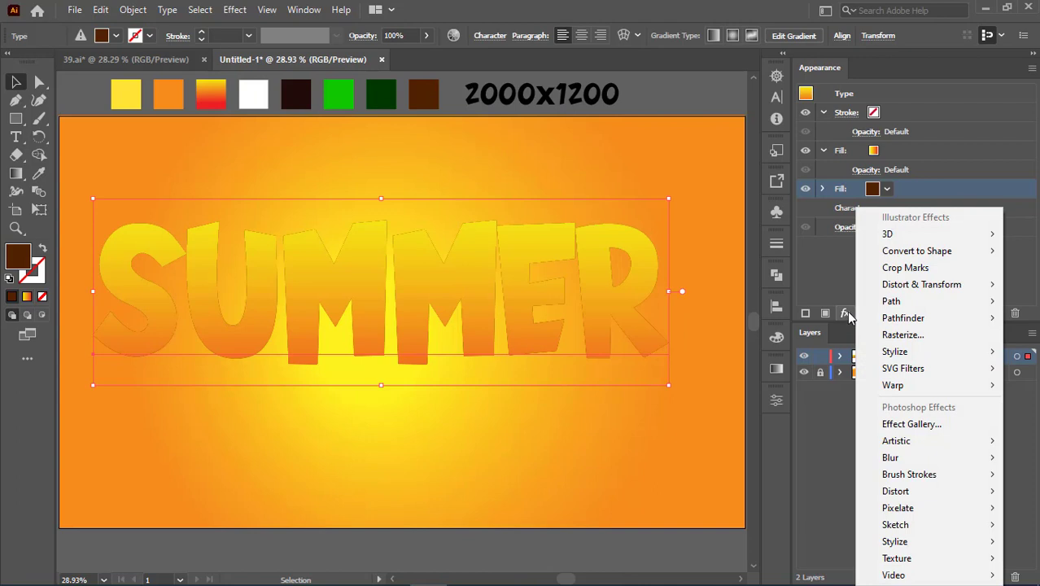
pyautogui.moveTo(921, 284)
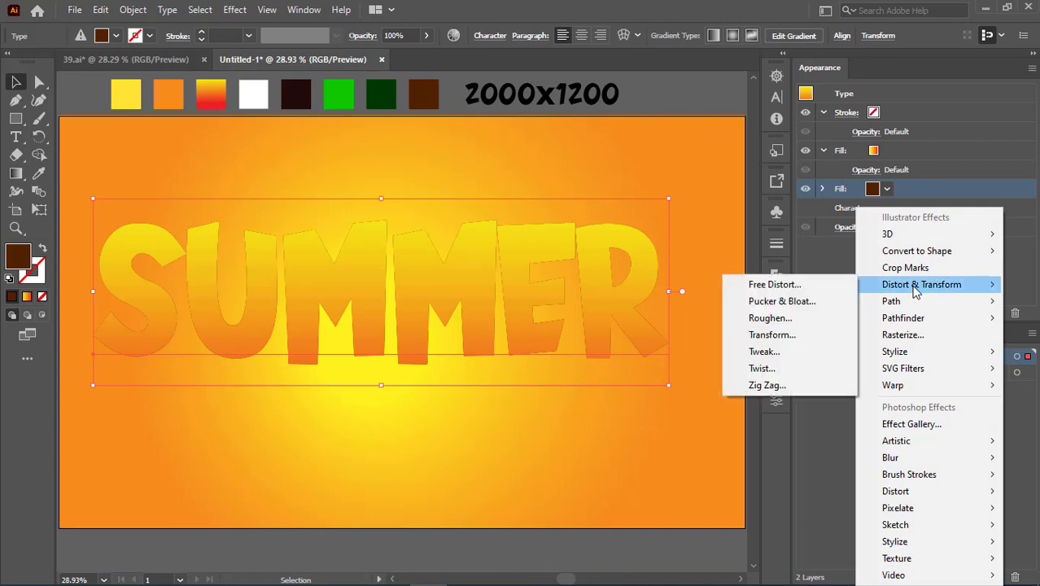
# Step: Transform the brown fill (99.8%/98% scale, 0.6 px down, 20 copies), then duplicate it beneath
pyautogui.click(777, 338)
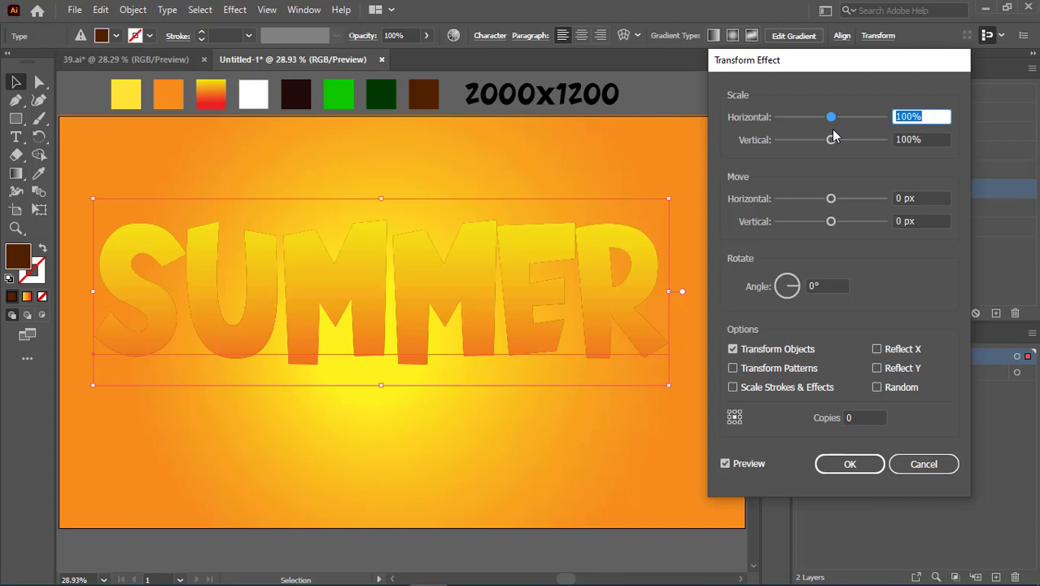
pyautogui.write('99.8')
pyautogui.press('Tab')
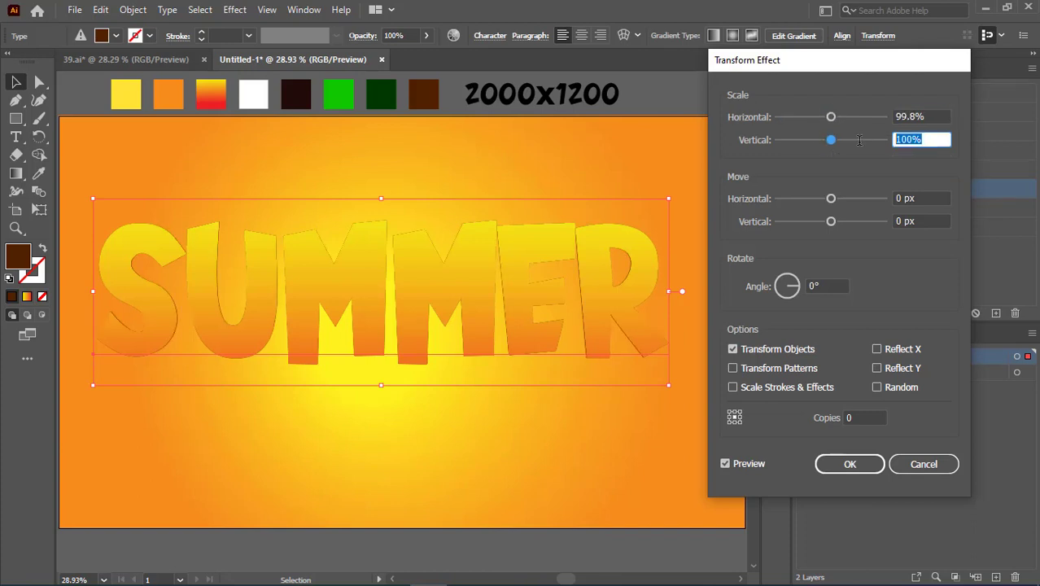
pyautogui.write('98')
pyautogui.press('Tab')
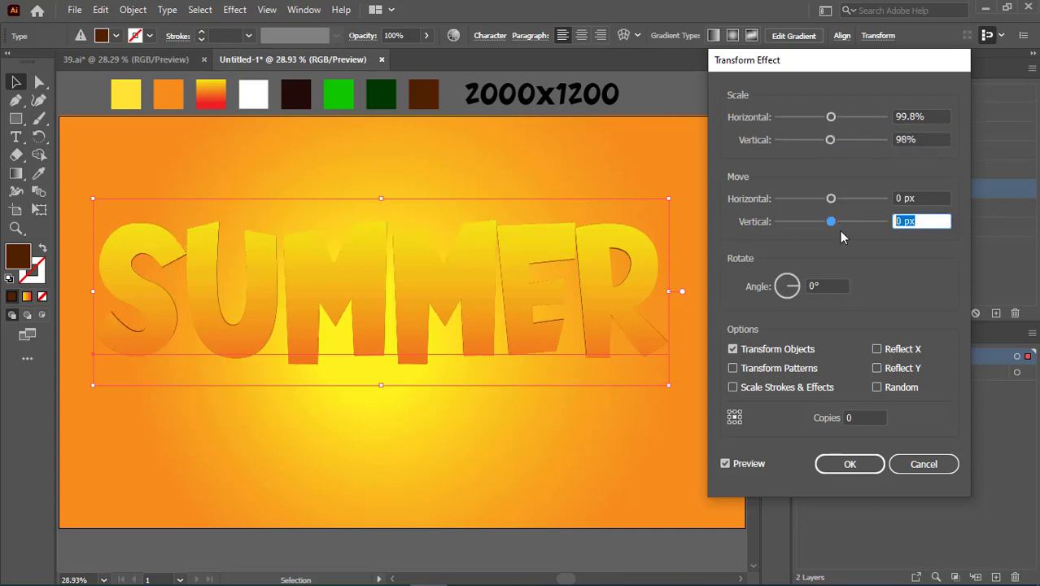
pyautogui.write('0.6')
pyautogui.press('Tab')
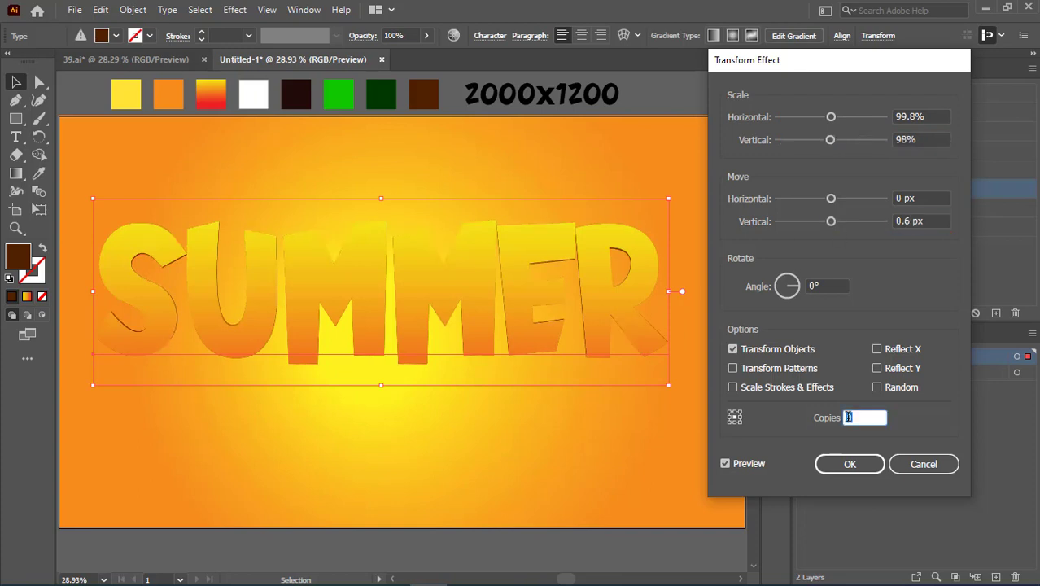
pyautogui.write('20')
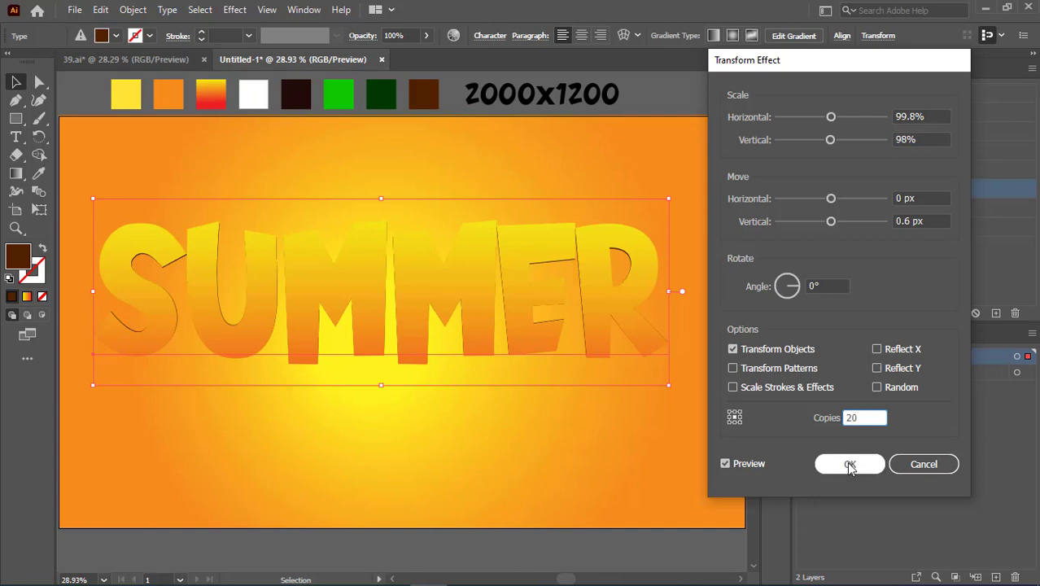
pyautogui.click(849, 464)
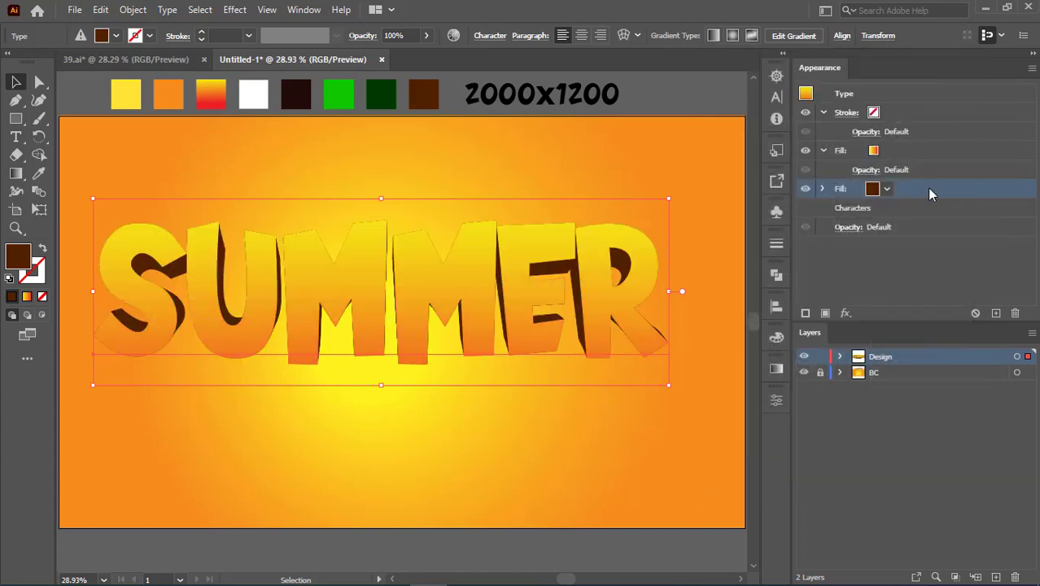
pyautogui.click(995, 312)
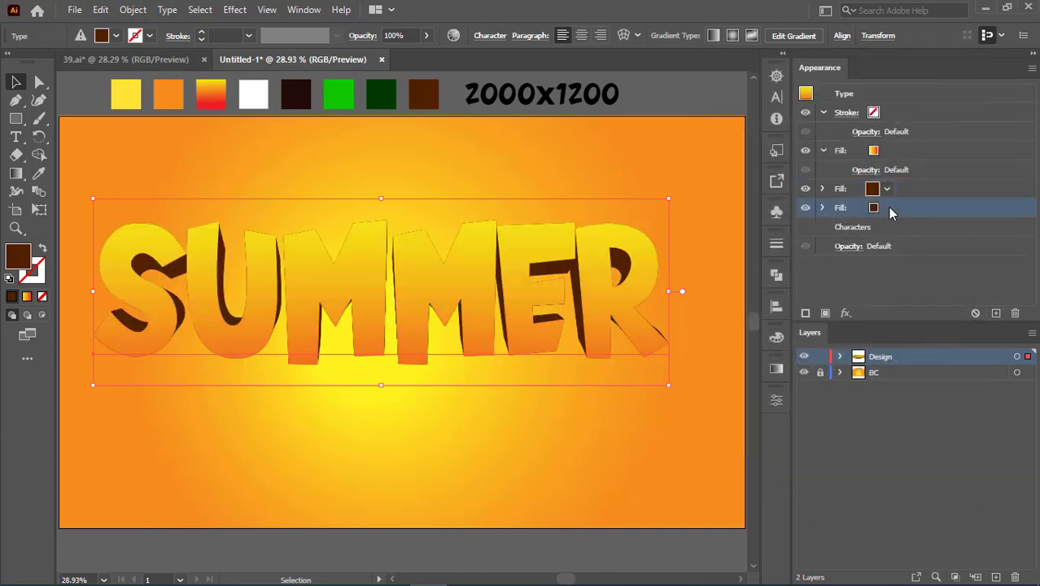
pyautogui.moveTo(894, 189); pyautogui.dragTo(921, 213)
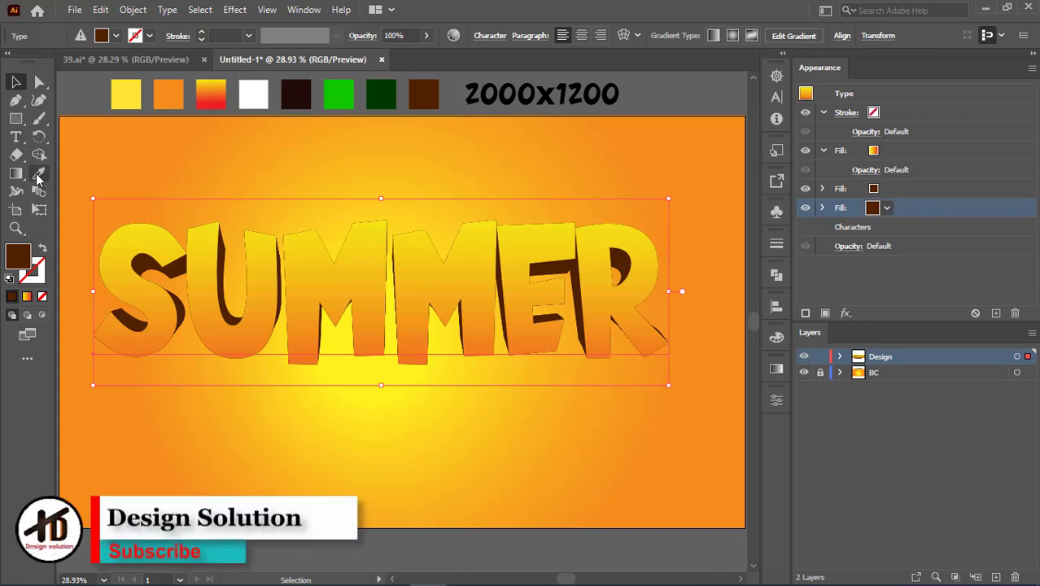
# Step: Make the lowest fill green and apply a 20 px Offset Path with Round joins
pyautogui.click(40, 176)
pyautogui.click(343, 91)
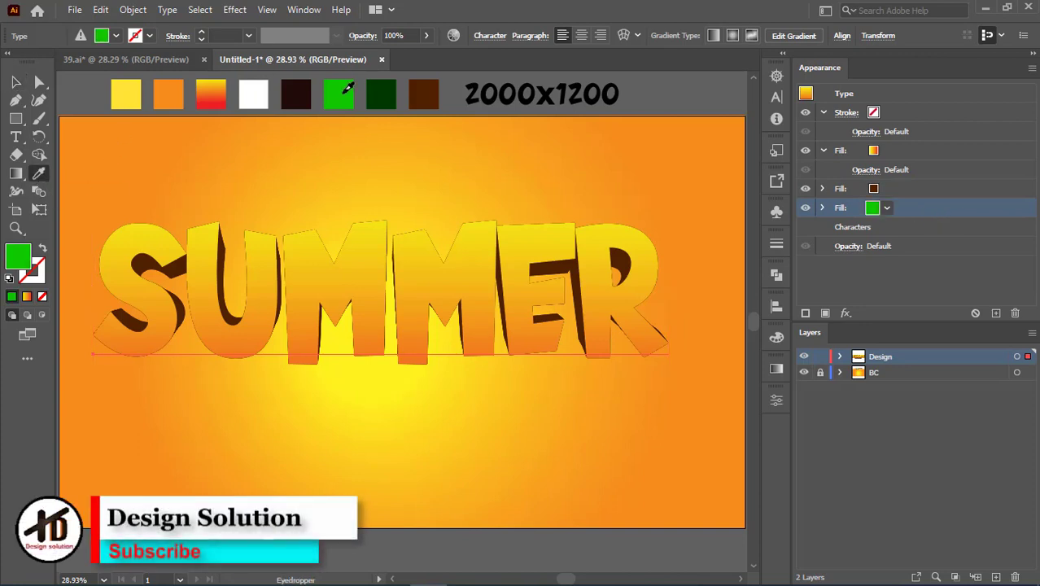
pyautogui.click(844, 313)
pyautogui.moveTo(891, 301)
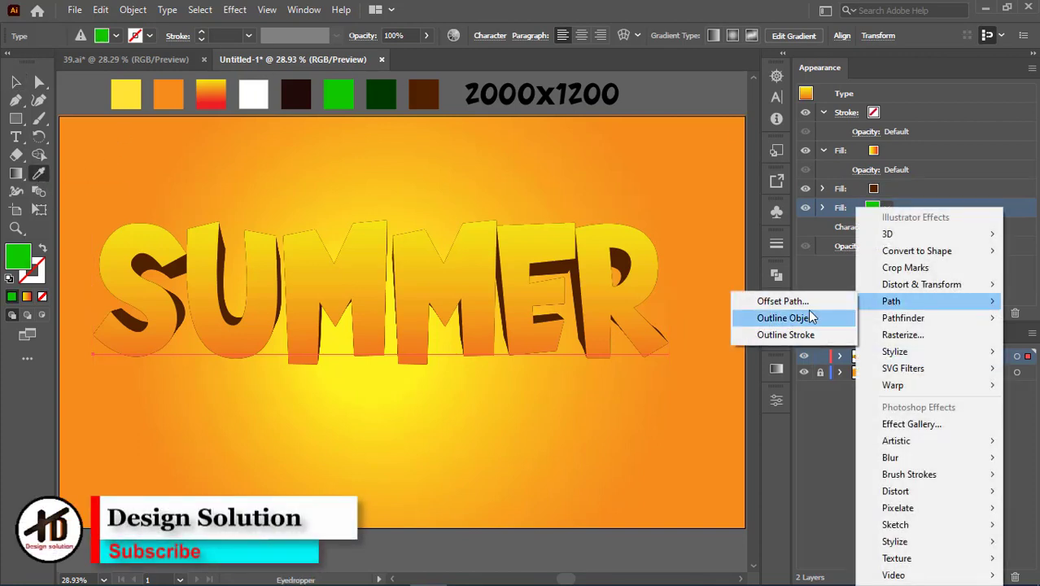
pyautogui.click(782, 303)
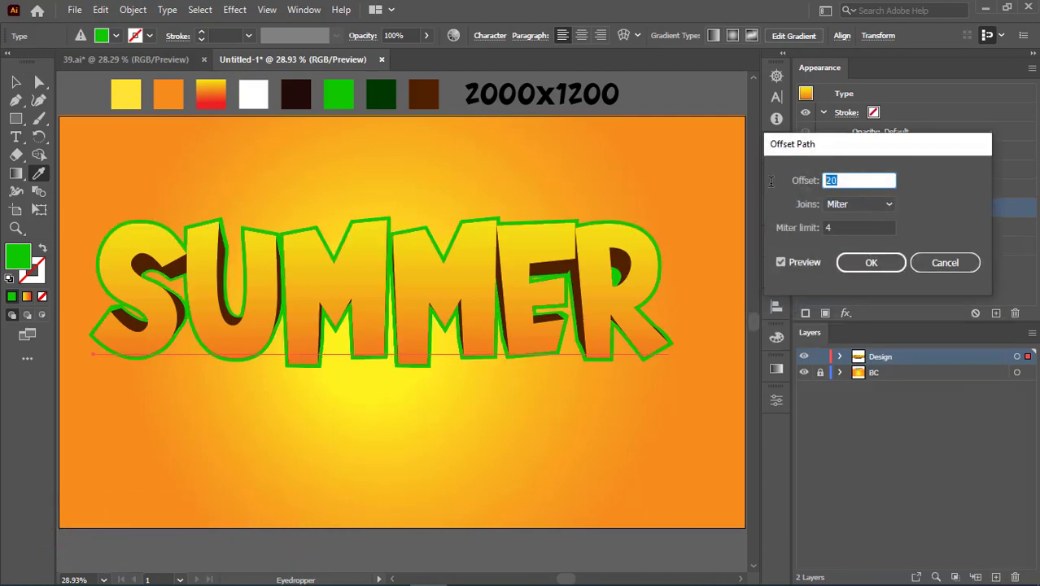
pyautogui.click(856, 204)
pyautogui.click(851, 235)
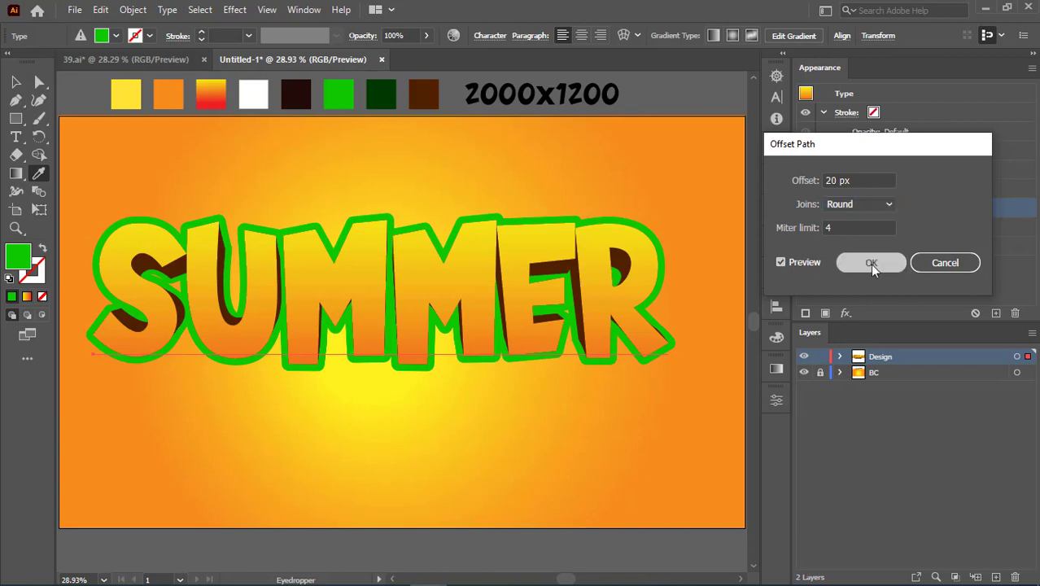
pyautogui.click(870, 262)
# Step: Duplicate the green outline fill and select the new lowest copy
pyautogui.click(934, 205)
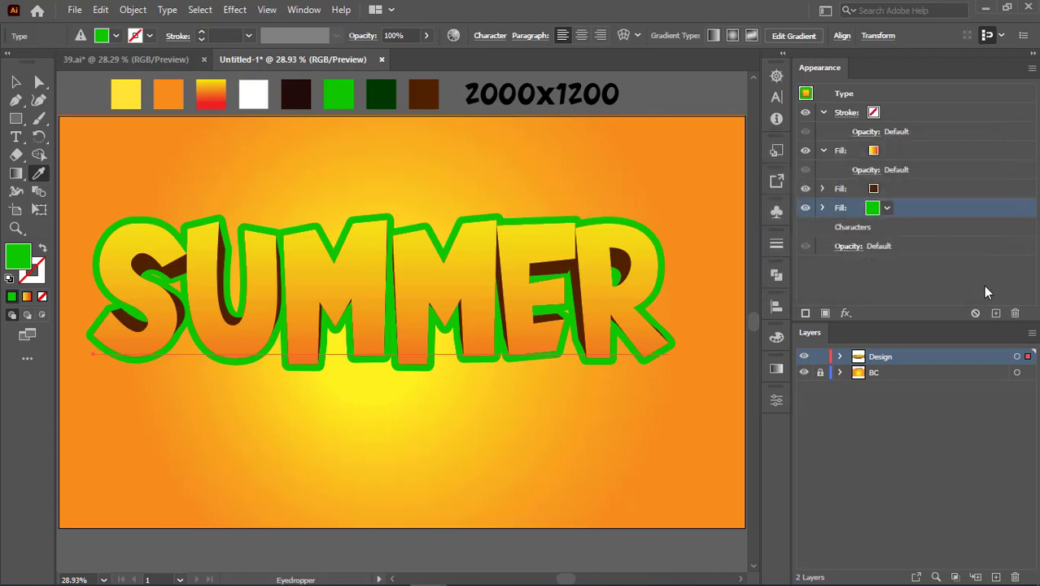
pyautogui.click(995, 312)
pyautogui.click(932, 225)
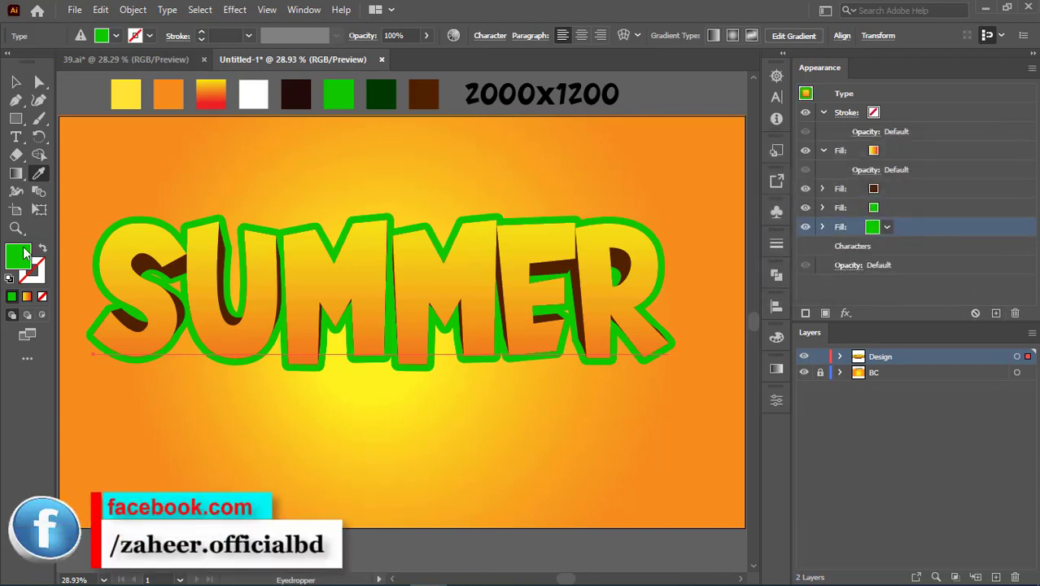
# Step: Make the lowest fill dark green and change its Transform to 99.7%/100% scale with 40 copies
pyautogui.click(379, 95)
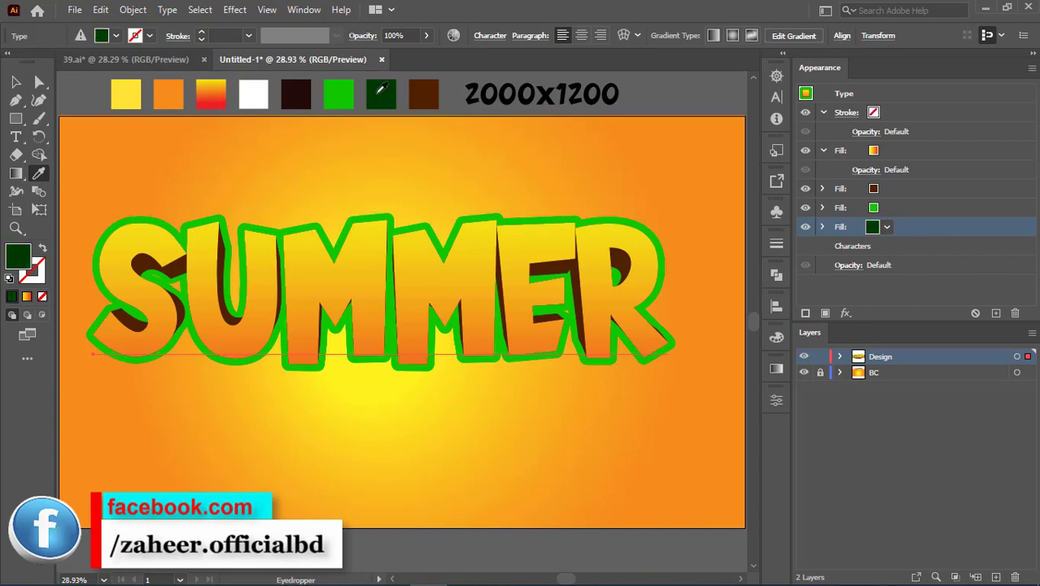
pyautogui.click(823, 227)
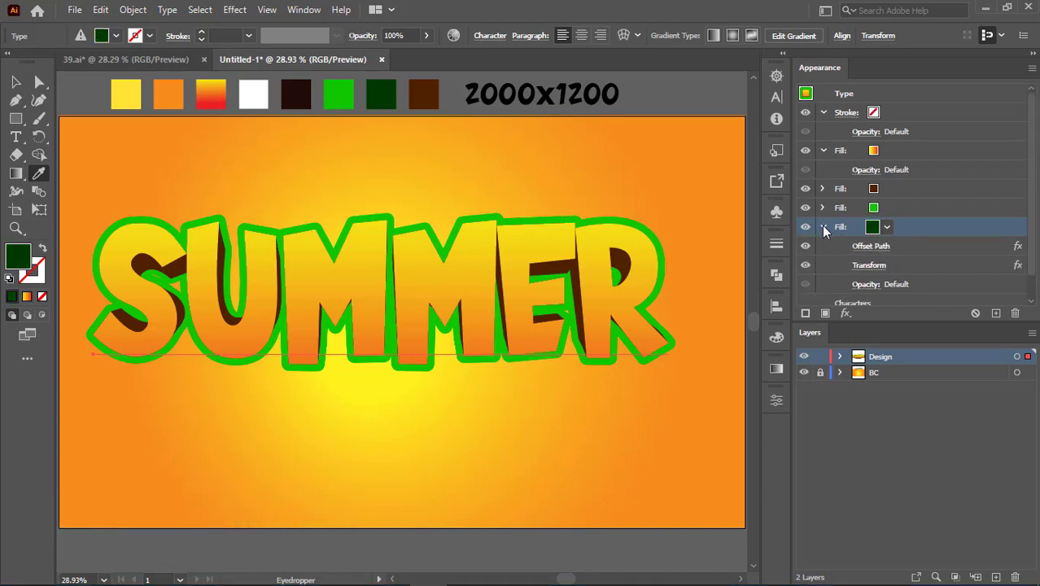
pyautogui.click(866, 269)
pyautogui.click(932, 71)
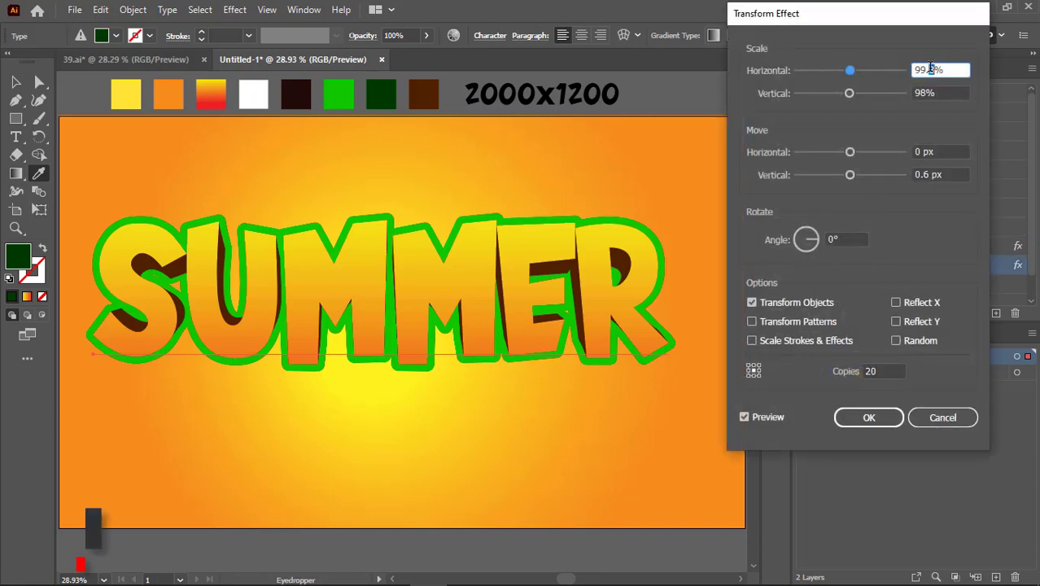
pyautogui.write('7')
pyautogui.press('Tab')
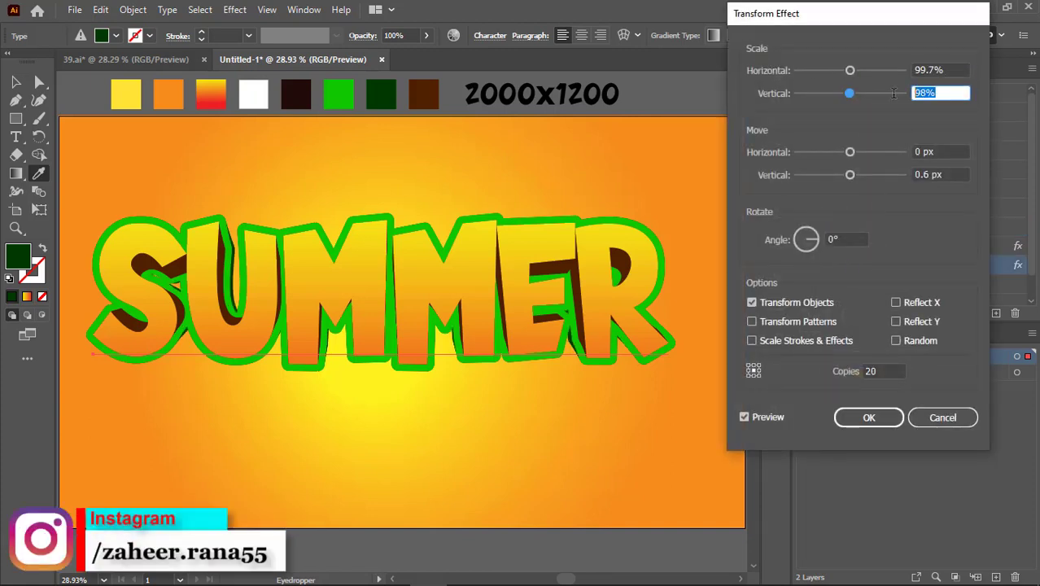
pyautogui.write('100')
pyautogui.click(916, 176)
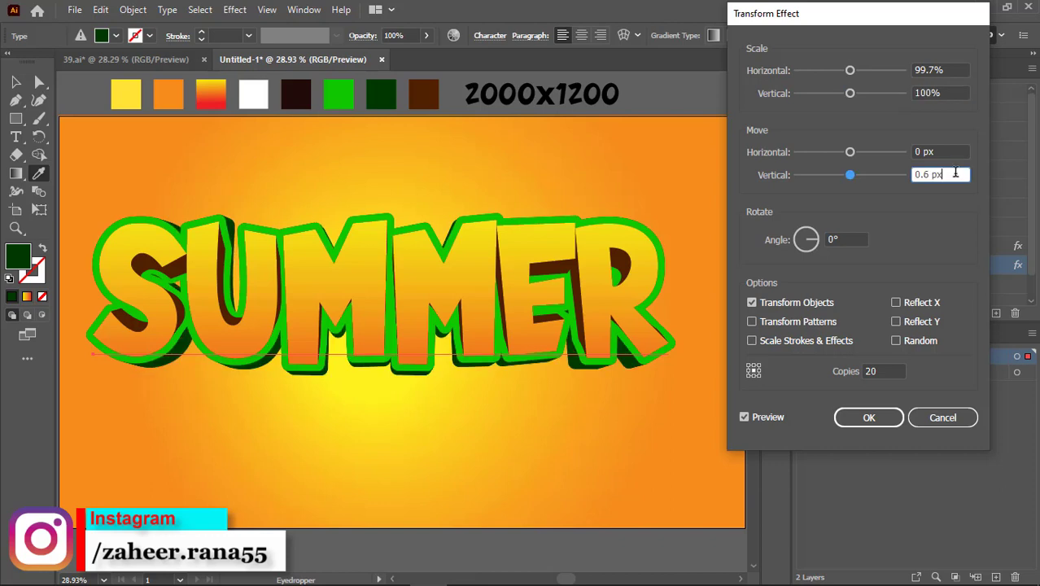
pyautogui.click(864, 371)
pyautogui.write('4')
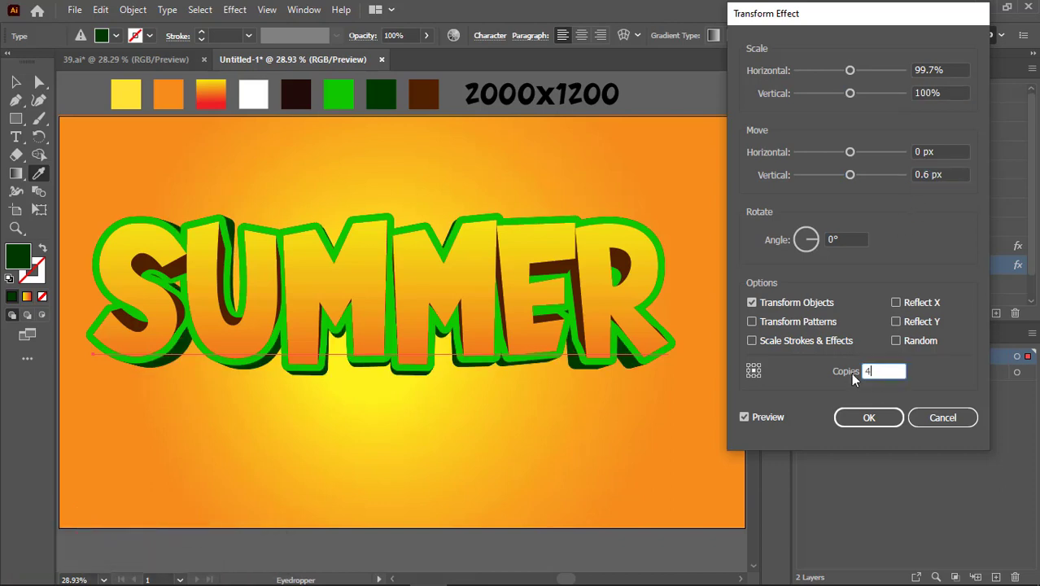
pyautogui.write('0')
pyautogui.click(868, 417)
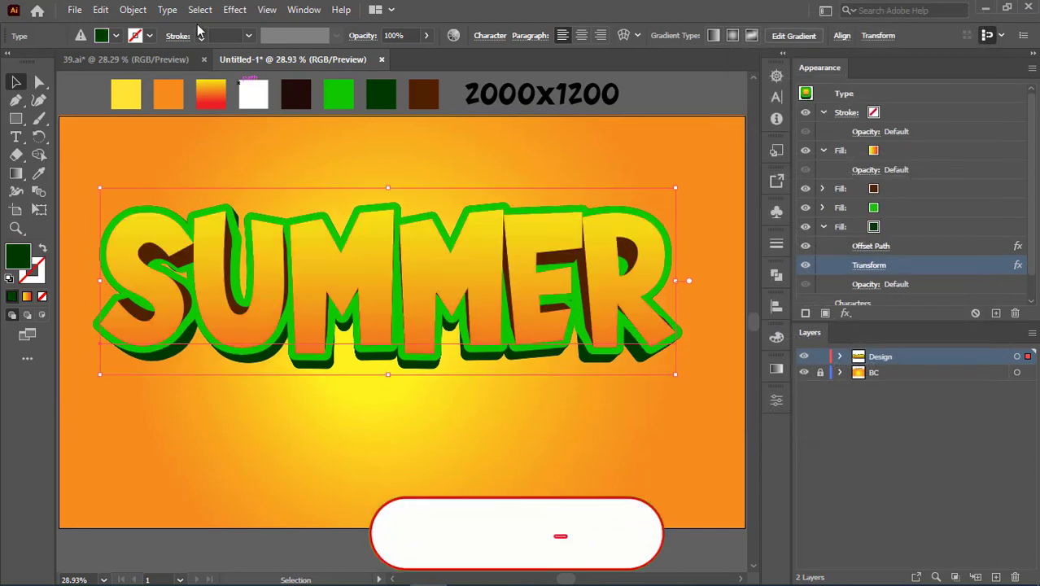
# Step: Change SUMMER to Title Case and add a Drop Shadow effect
pyautogui.click(166, 9)
pyautogui.moveTo(205, 245)
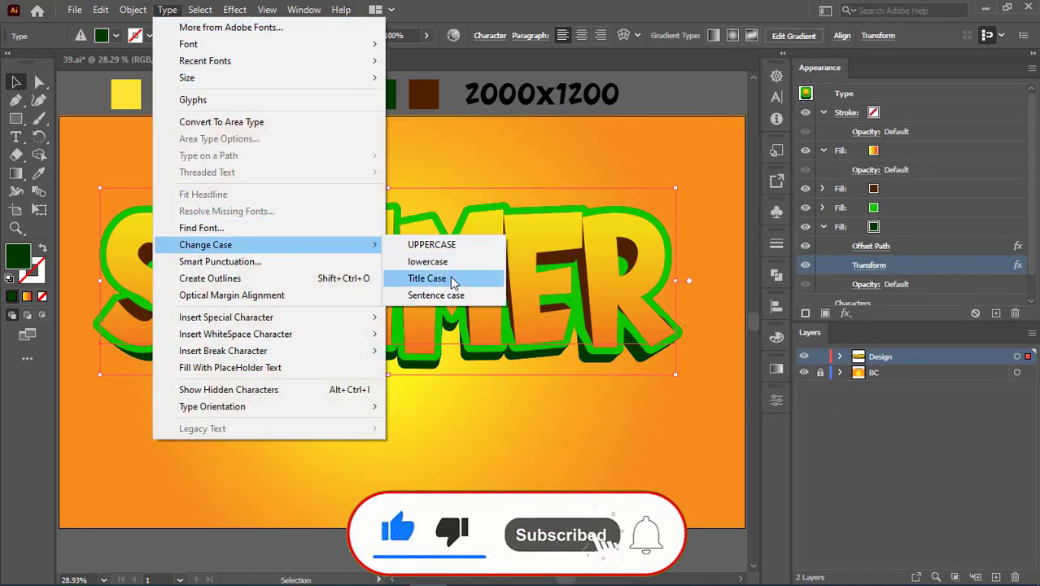
pyautogui.click(440, 279)
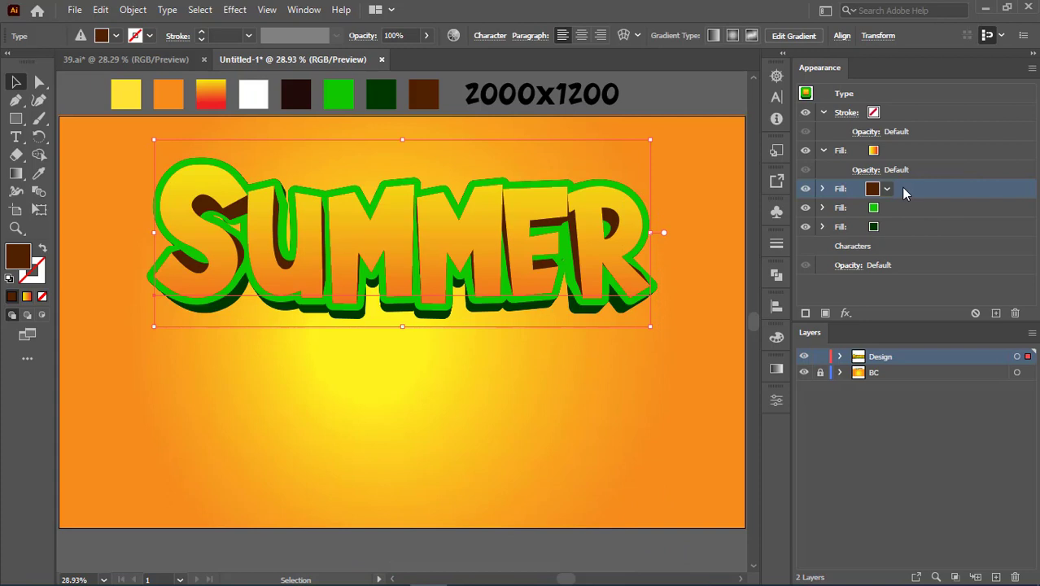
pyautogui.click(845, 314)
pyautogui.moveTo(894, 351)
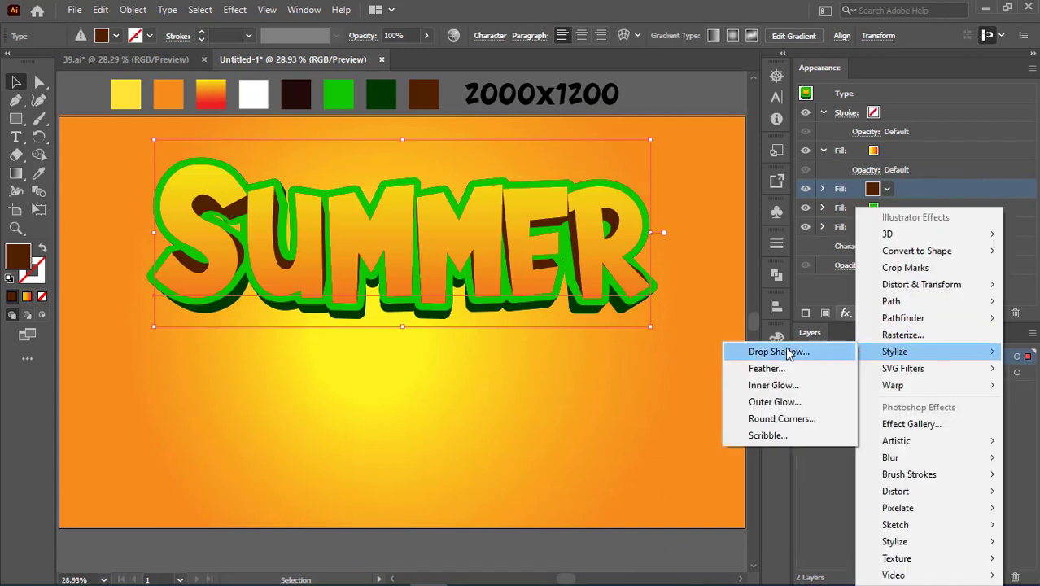
pyautogui.click(787, 351)
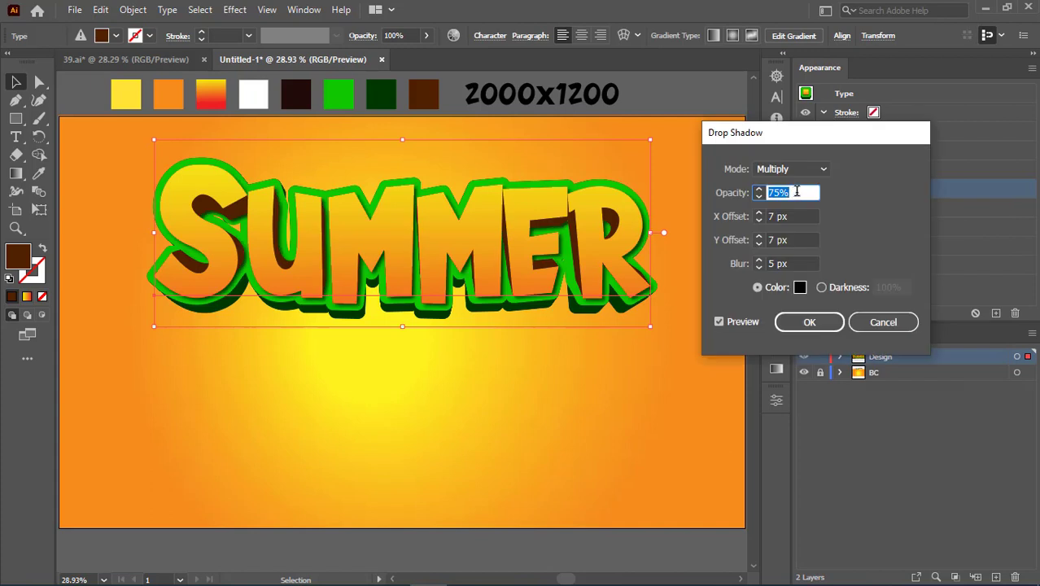
# Step: Set the drop shadow to 80% opacity, 8 px blur and colour #0e3b0e
pyautogui.click(792, 263)
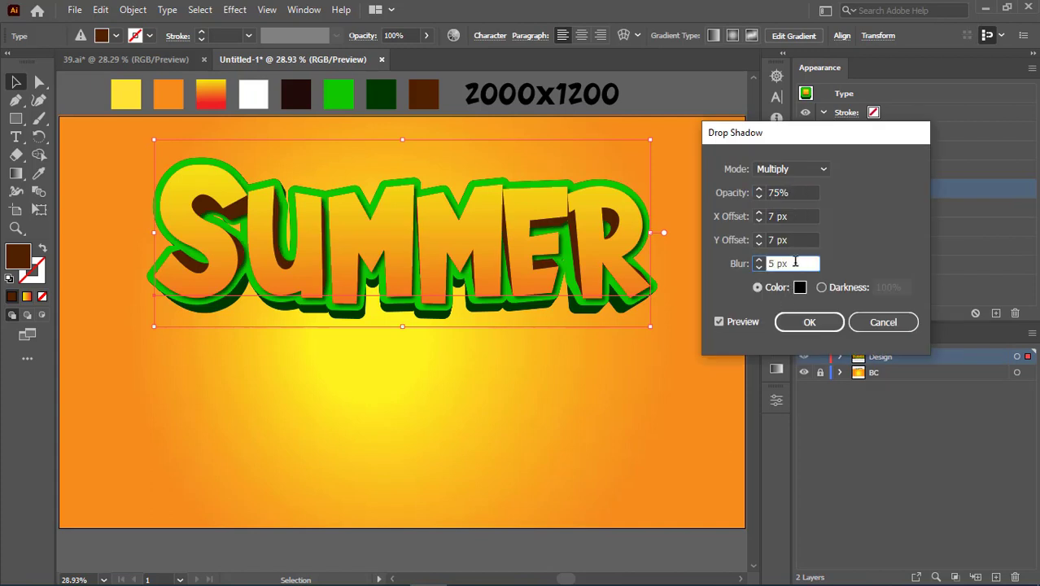
pyautogui.doubleClick(775, 263)
pyautogui.write('8')
pyautogui.click(737, 200)
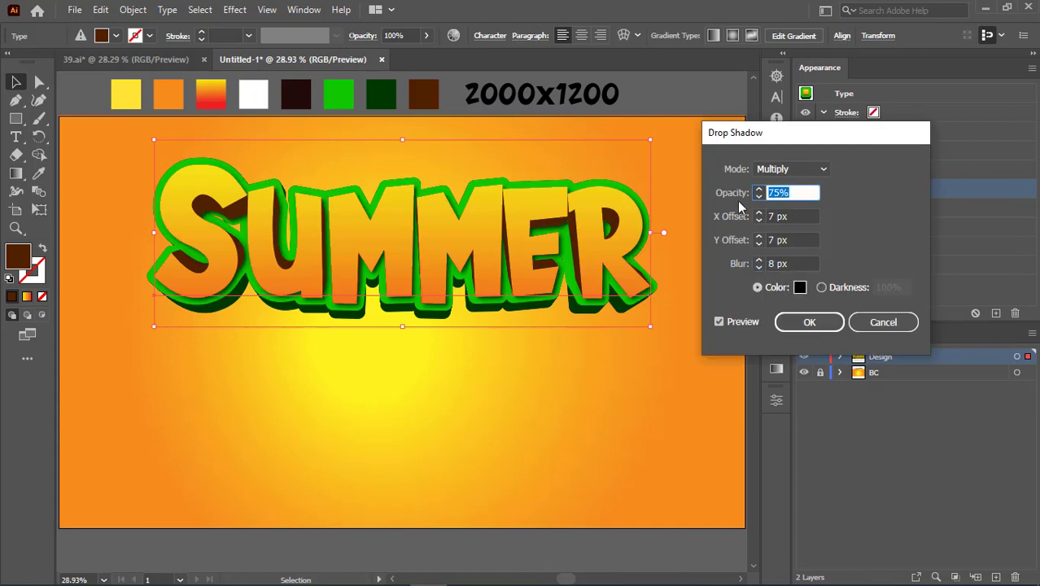
pyautogui.write('80')
pyautogui.click(803, 264)
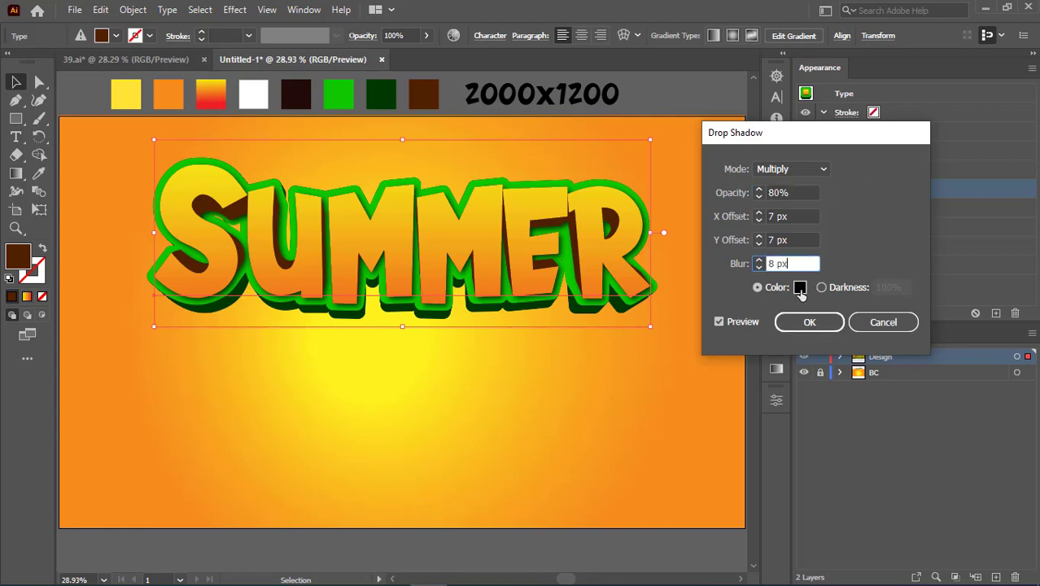
pyautogui.click(800, 288)
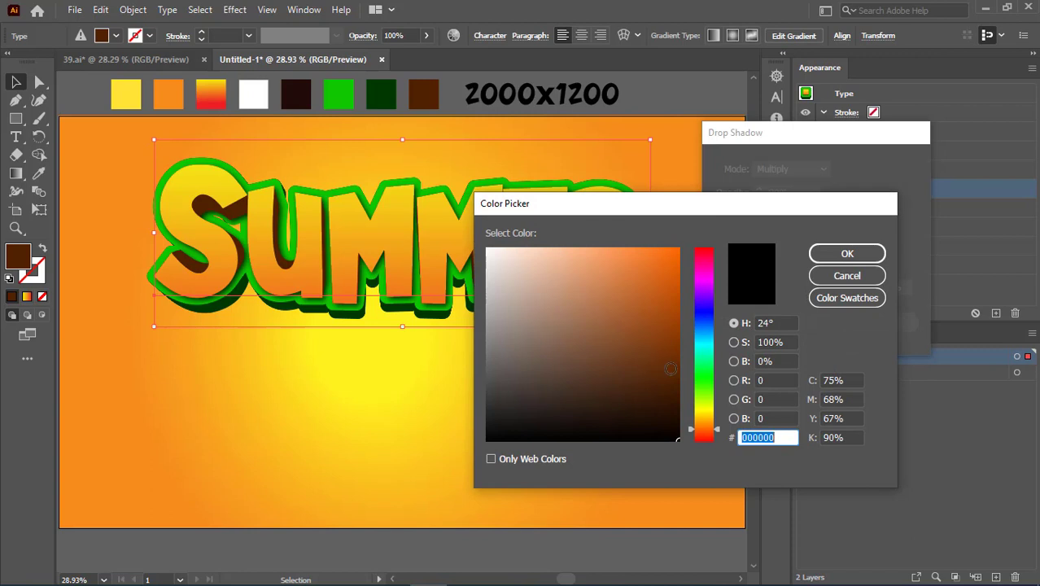
pyautogui.click(675, 368)
pyautogui.write('0e3b0e')
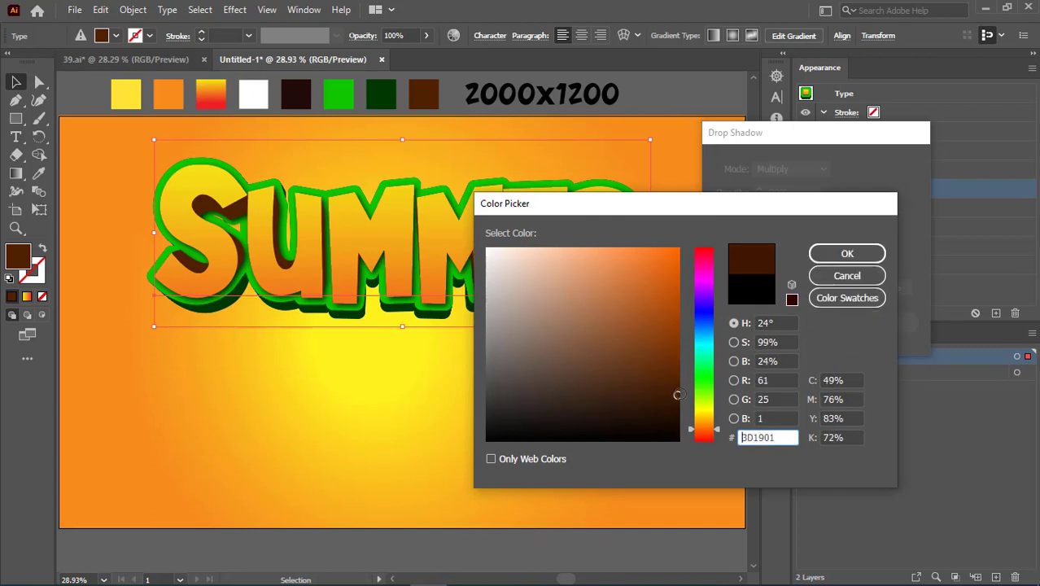
pyautogui.press('Return')
pyautogui.click(847, 256)
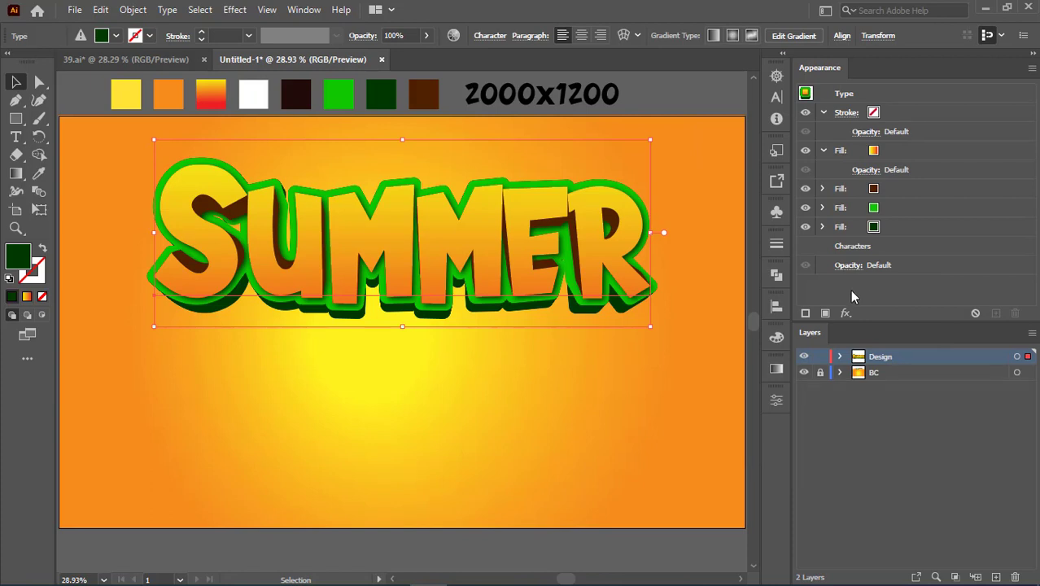
# Step: Arc-warp SUMMER (20% bend, 5% horizontal, 7% vertical) and Alt+Shift-drag a copy straight below
pyautogui.click(845, 312)
pyautogui.moveTo(892, 385)
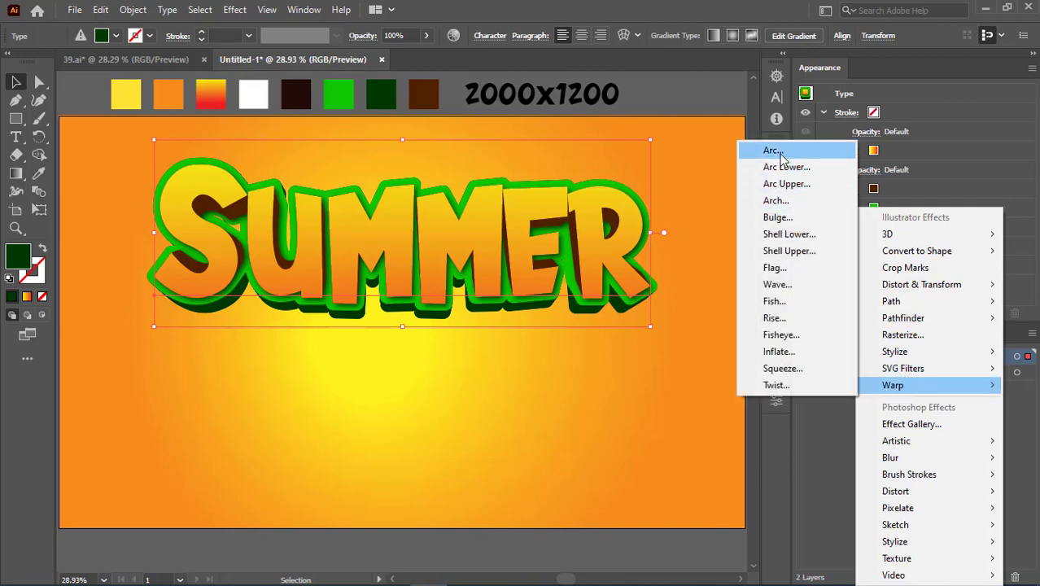
pyautogui.click(773, 150)
pyautogui.click(843, 207)
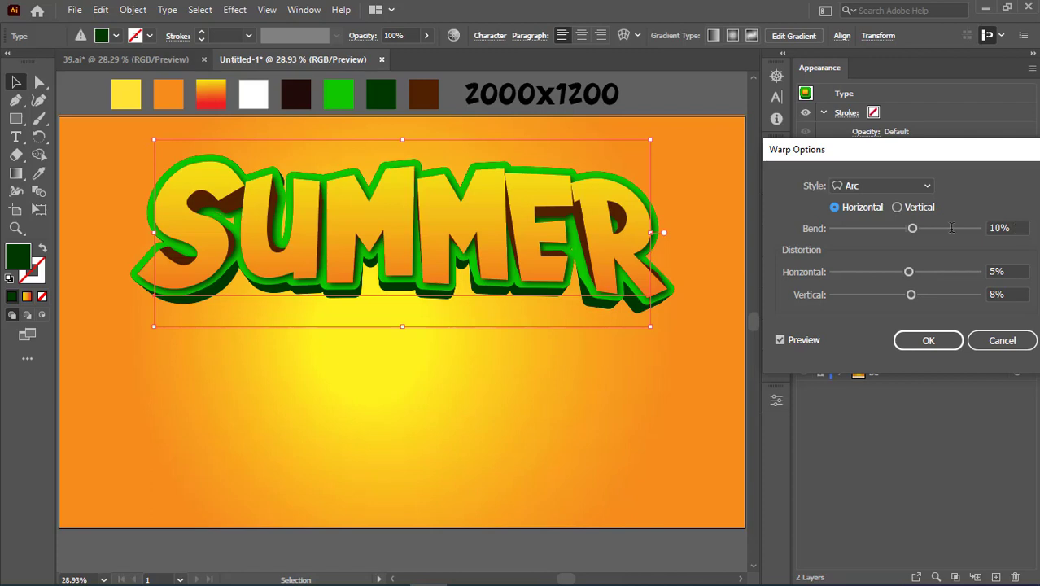
pyautogui.press('Tab')
pyautogui.write('15')
pyautogui.press('Tab')
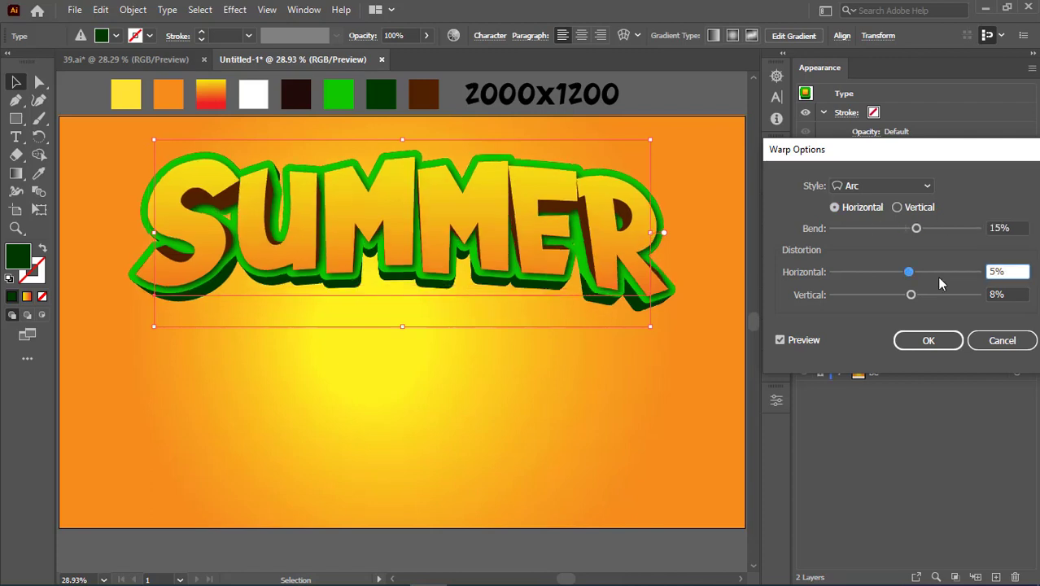
pyautogui.write('5')
pyautogui.press('Tab')
pyautogui.write('7')
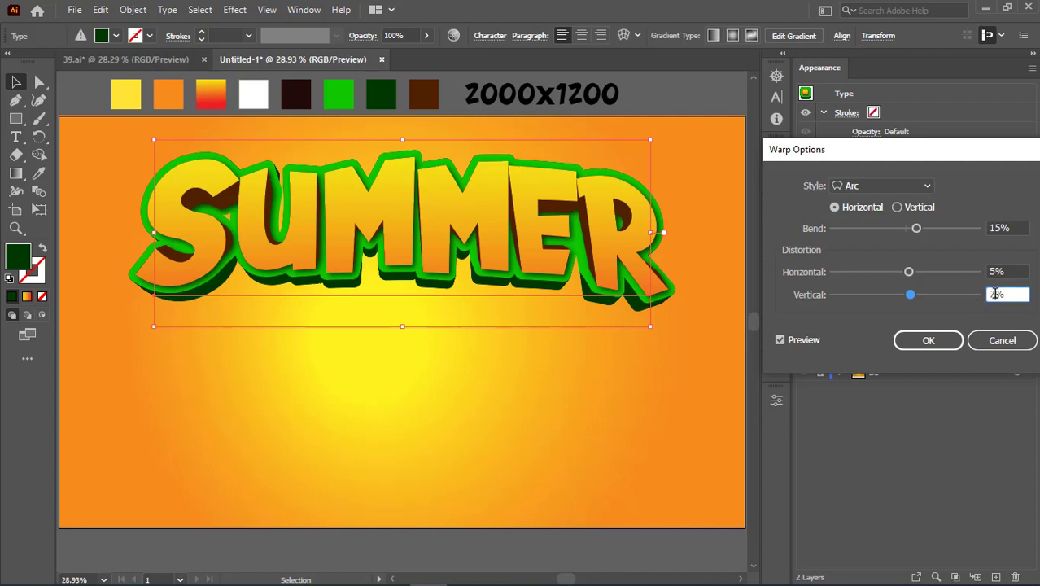
pyautogui.press('Tab')
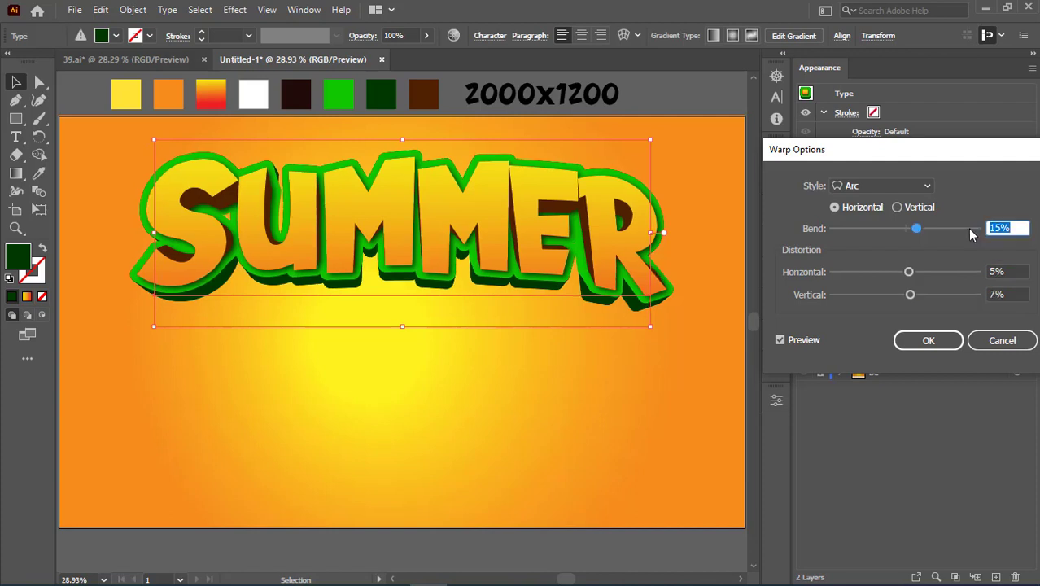
pyautogui.write('20')
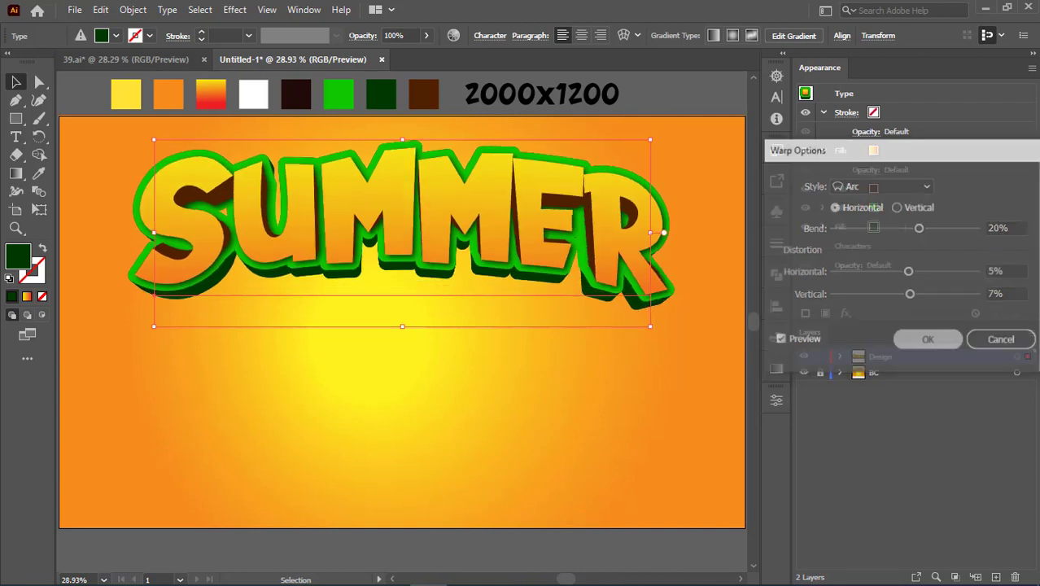
pyautogui.press('Return')
pyautogui.hotkey('ctrl', 'shift', 'a')
pyautogui.moveTo(491, 190); pyautogui.dragTo(508, 307)
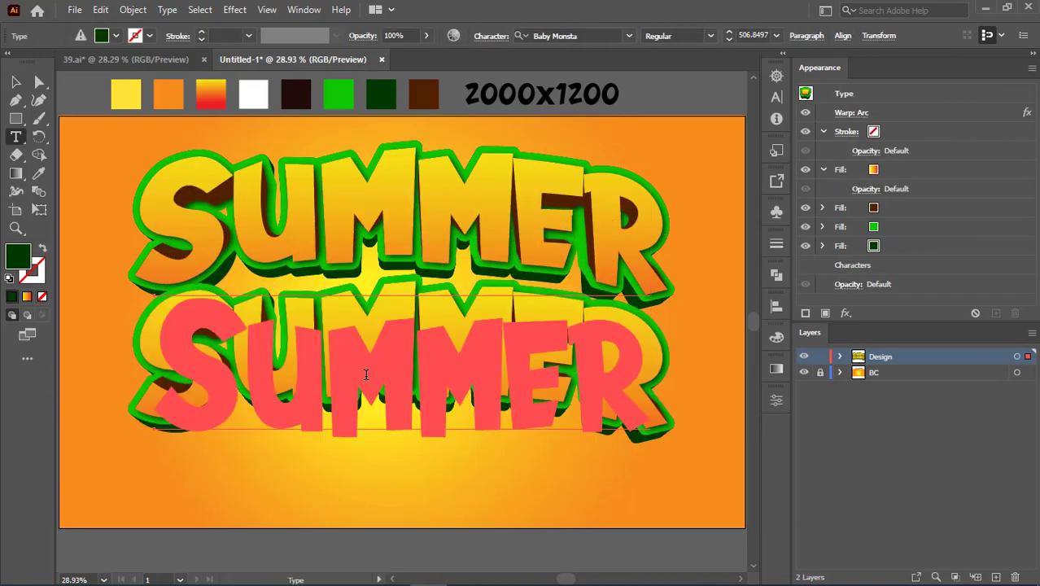
# Step: Change the lower copy's text to BACK and move it beneath SUMMER
pyautogui.doubleClick(366, 381)
pyautogui.hotkey('ctrl', 'a')
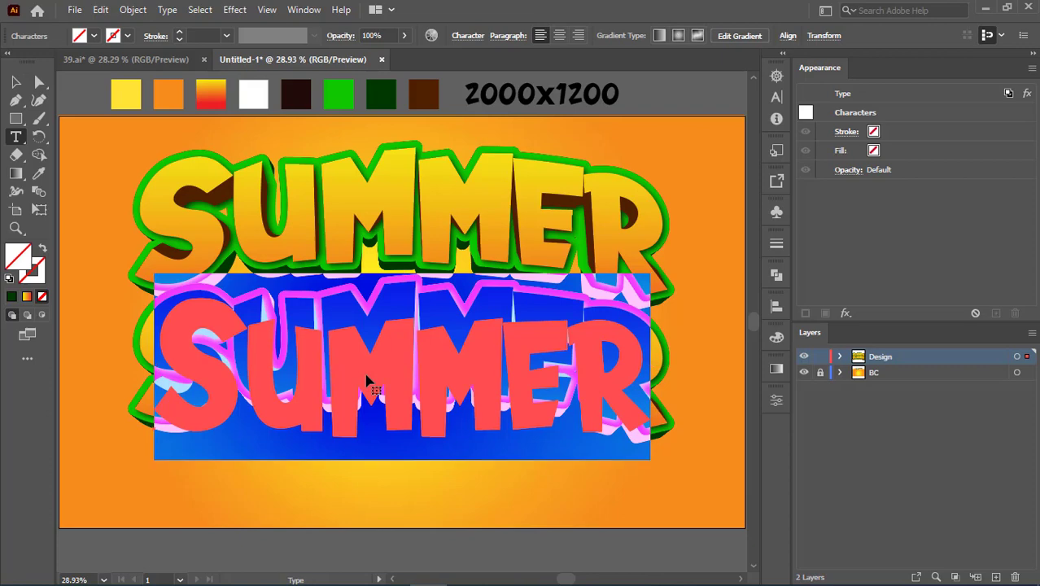
pyautogui.write('BACK')
pyautogui.press('Escape')
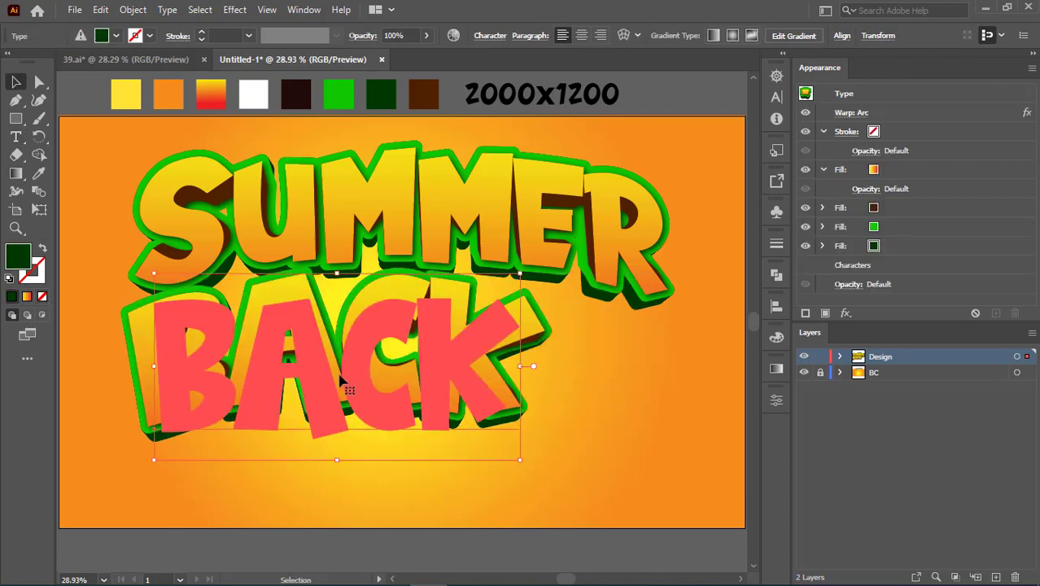
pyautogui.moveTo(255, 337); pyautogui.dragTo(398, 386)
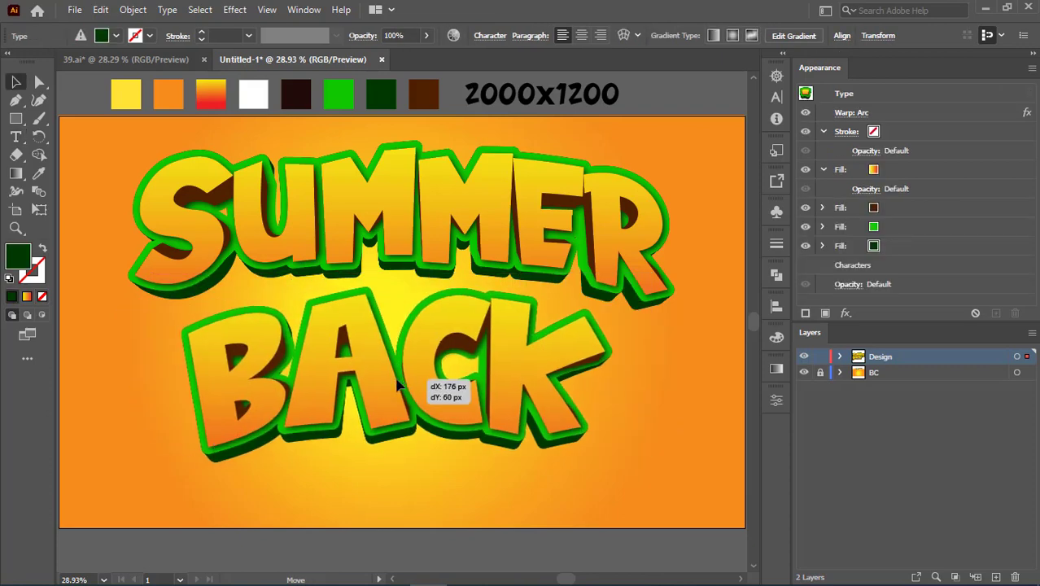
# Step: Lower BACK's Arc warp bend, shrink it, and select both words together
pyautogui.click(862, 114)
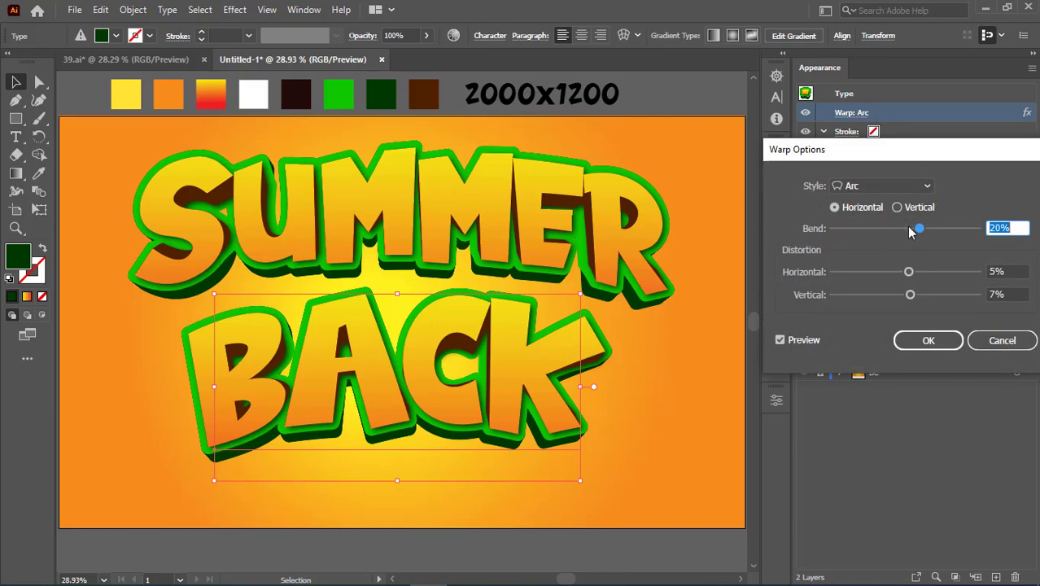
pyautogui.moveTo(914, 231); pyautogui.dragTo(909, 232)
pyautogui.press('Return')
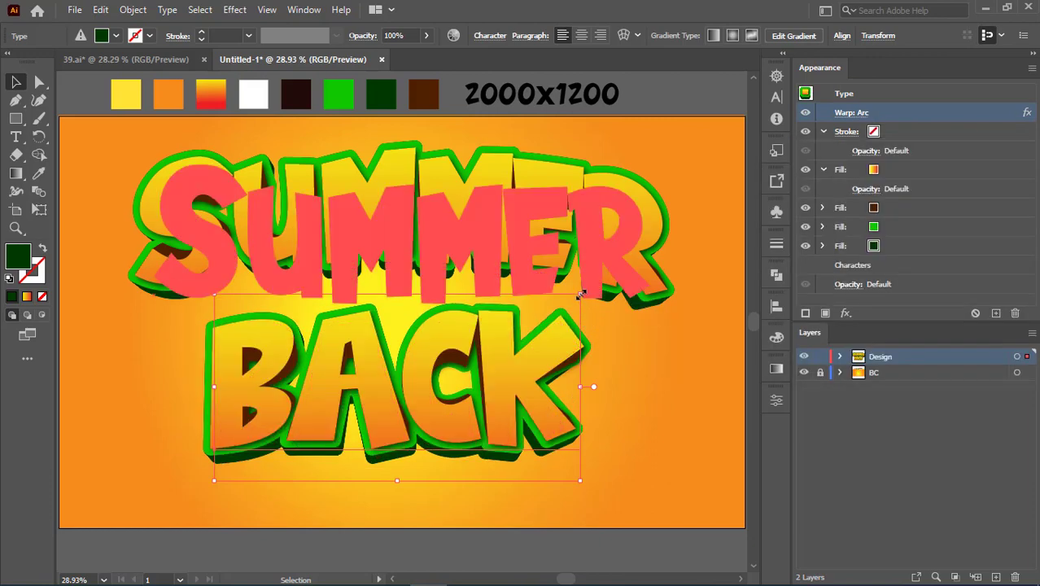
pyautogui.moveTo(580, 294); pyautogui.dragTo(546, 312)
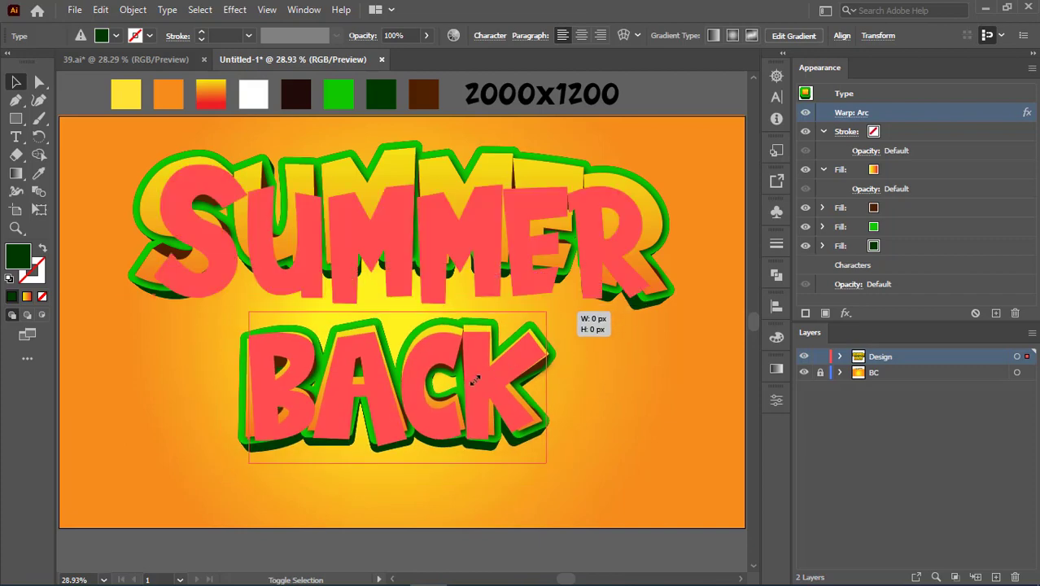
pyautogui.hotkey('ctrl', 'a')
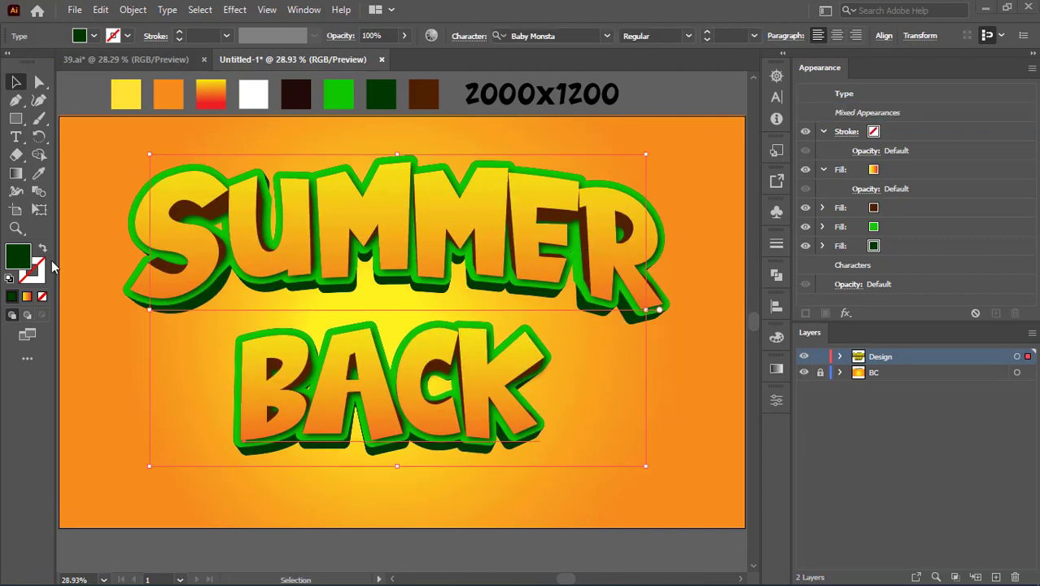